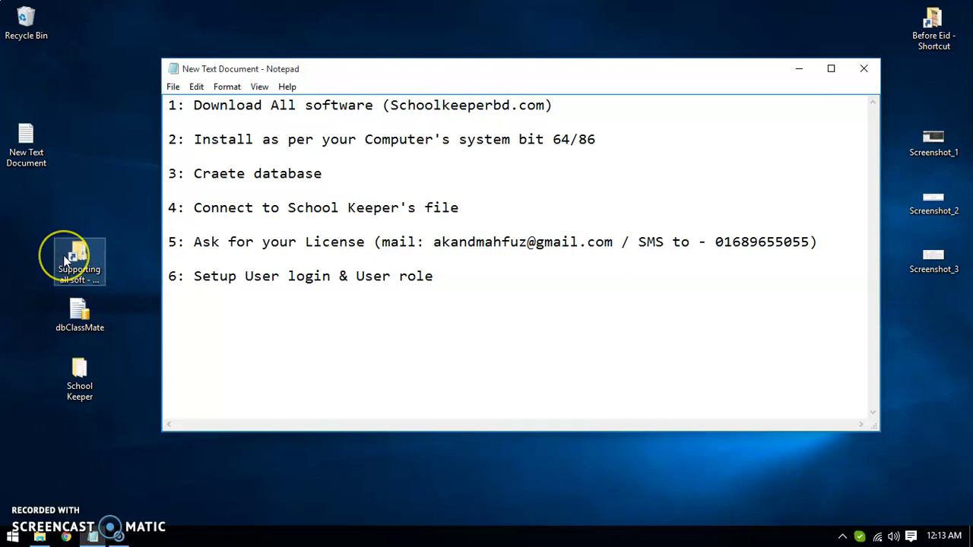
# Examine the contents of the School Keeper folder and the installers in the inner Supporting all soft folder, closing each window after viewing.
pyautogui.doubleClick(80, 380)
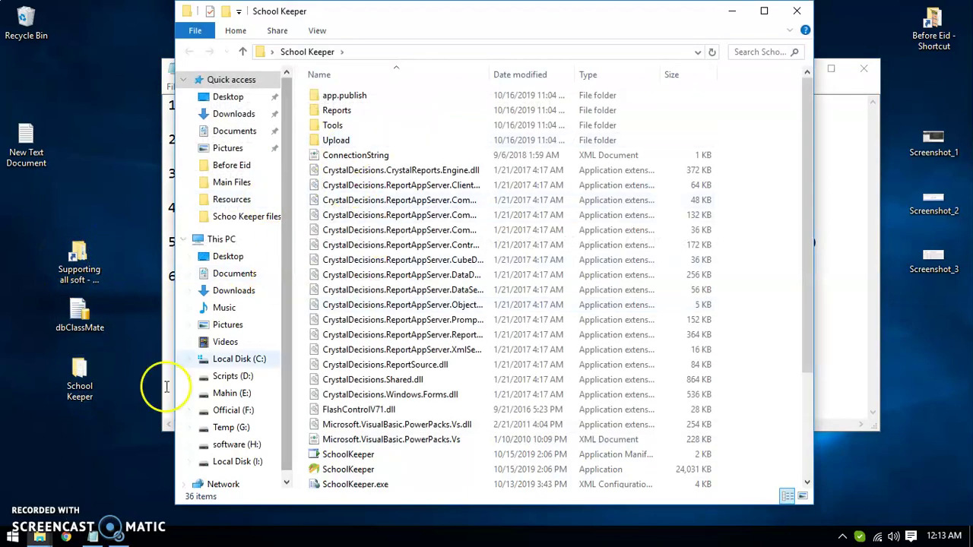
pyautogui.click(804, 13)
pyautogui.doubleClick(76, 256)
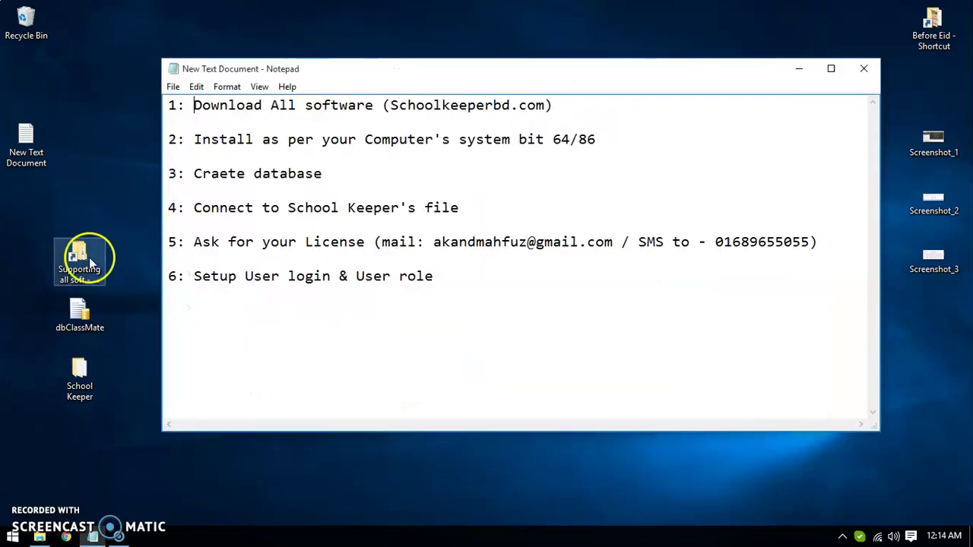
pyautogui.click(415, 107)
pyautogui.doubleClick(415, 108)
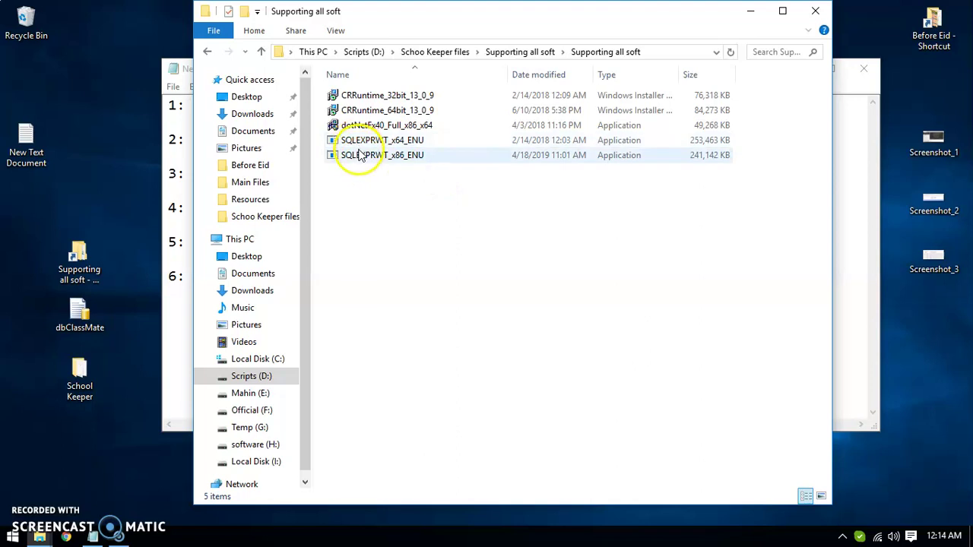
pyautogui.click(363, 158)
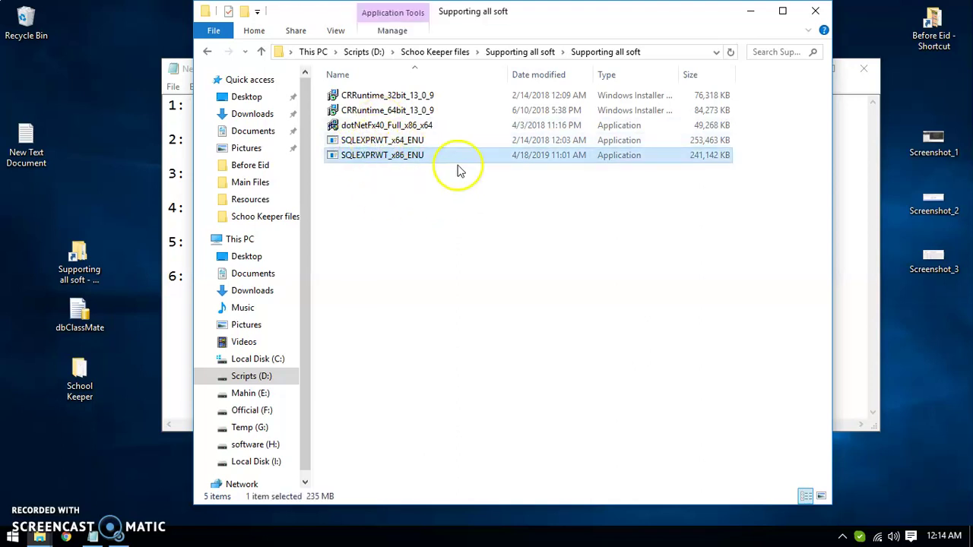
pyautogui.click(361, 110)
pyautogui.click(815, 11)
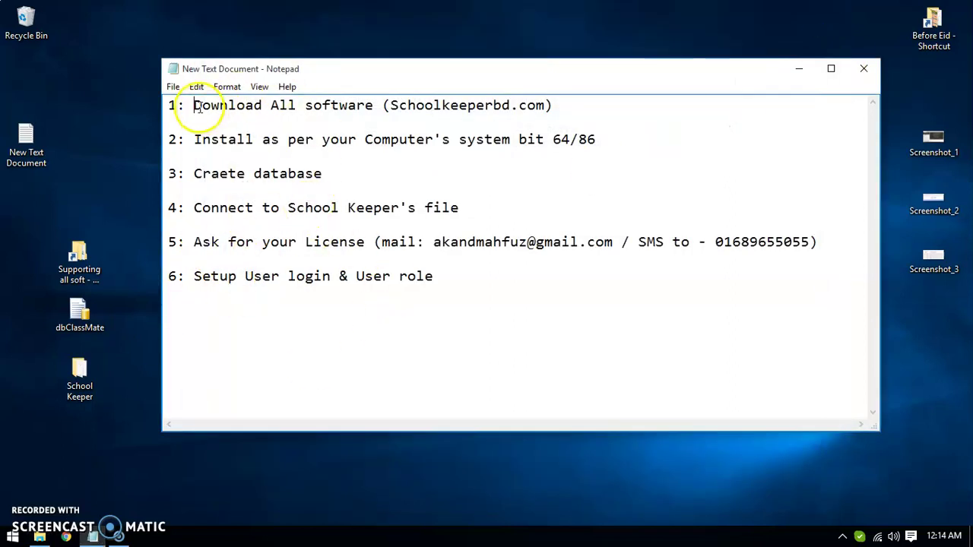
# Highlight the download instruction in the notes and open the inner Supporting all soft folder that holds the installers.
pyautogui.moveTo(194, 106); pyautogui.dragTo(545, 105)
pyautogui.doubleClick(89, 252)
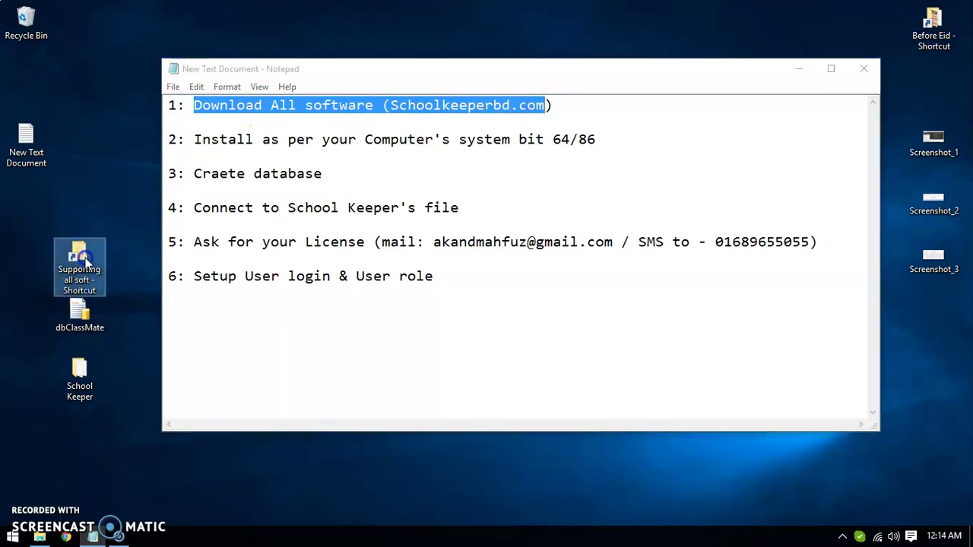
pyautogui.doubleClick(380, 99)
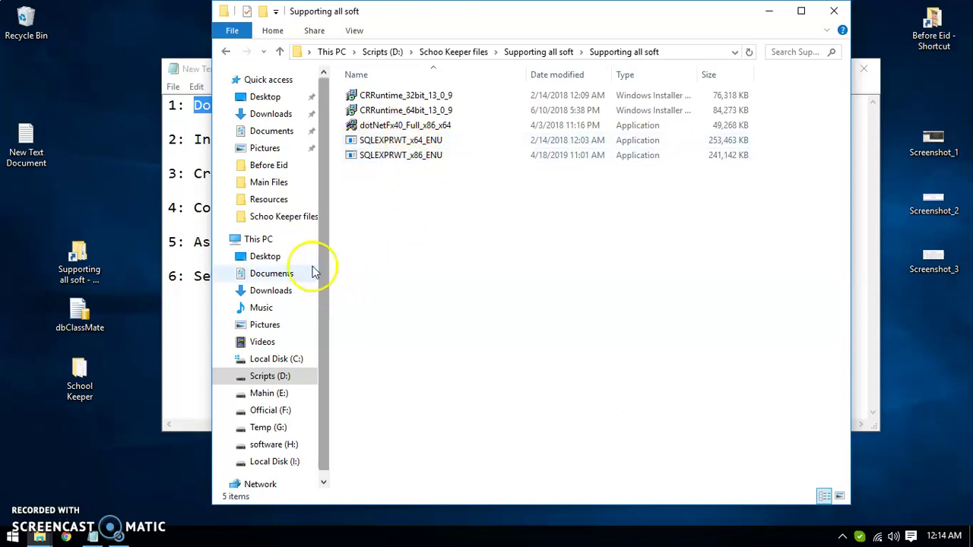
# Check the computer's system type in the system properties to determine which installer version is needed.
pyautogui.rightClick(252, 239)
pyautogui.click(304, 424)
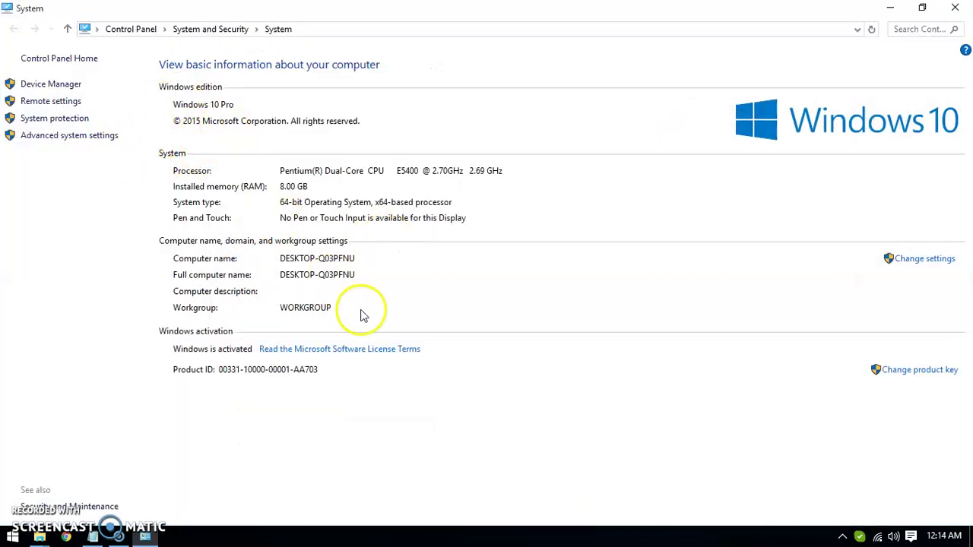
pyautogui.click(955, 8)
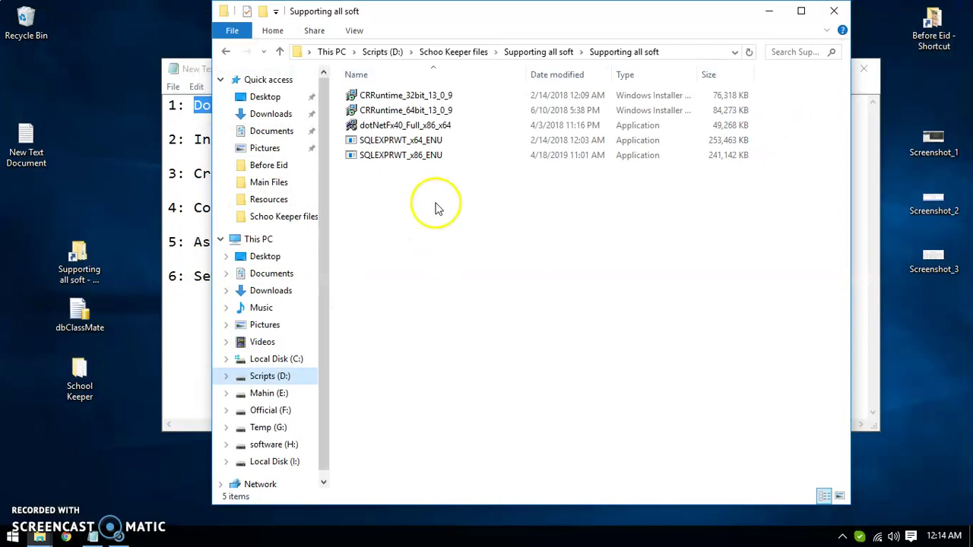
# Launch the SQLEXPRWT_x64_ENU installer and start a new SQL Server 2008 R2 installation.
pyautogui.rightClick(403, 141)
pyautogui.click(478, 168)
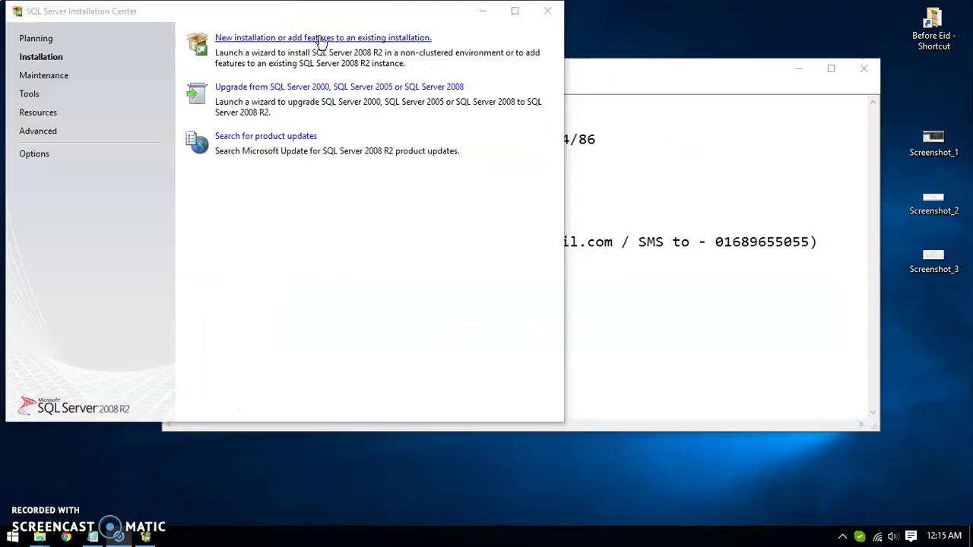
pyautogui.click(320, 39)
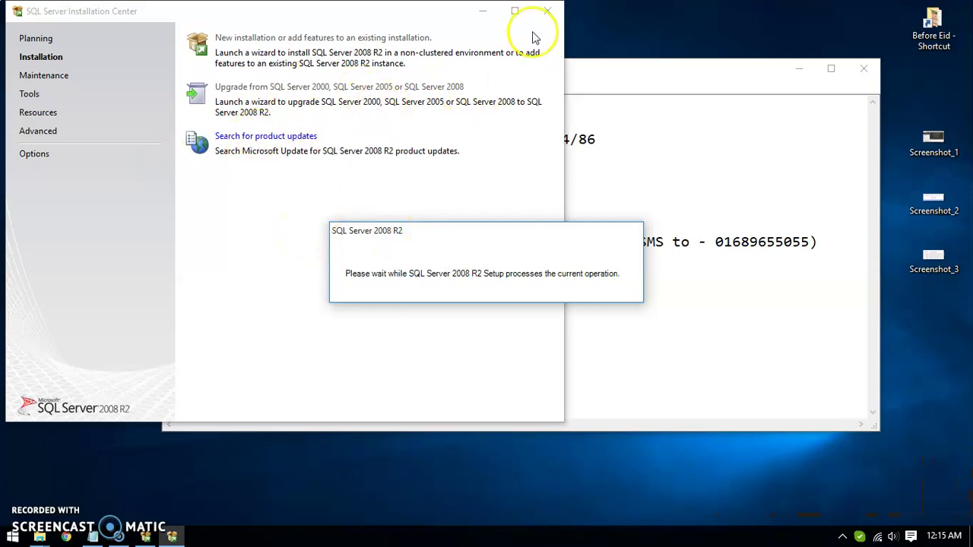
pyautogui.click(482, 15)
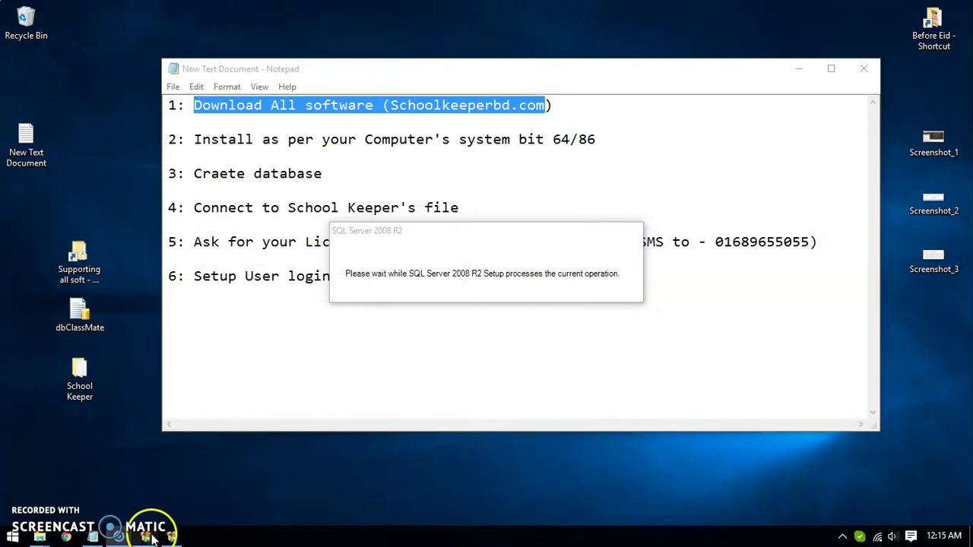
pyautogui.moveTo(152, 537)
pyautogui.click(163, 477)
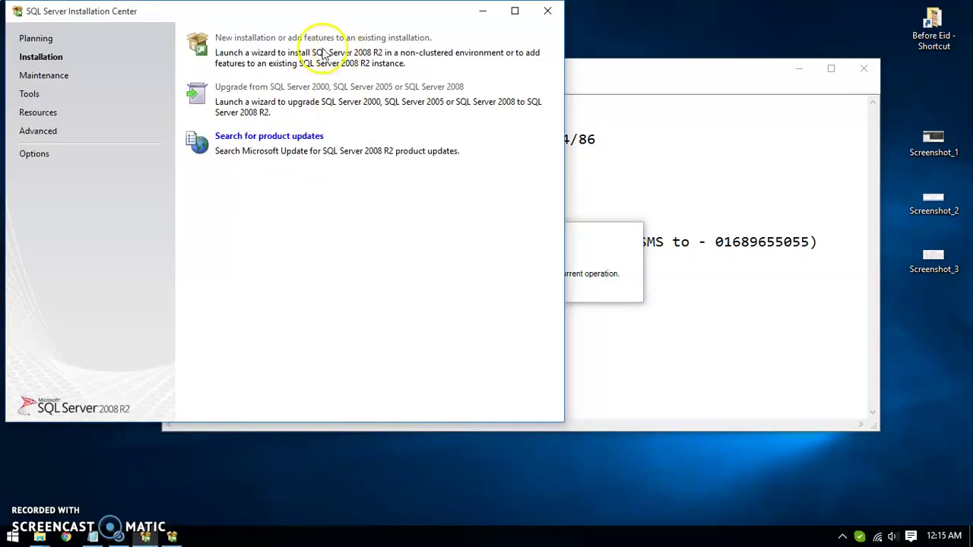
pyautogui.click(481, 11)
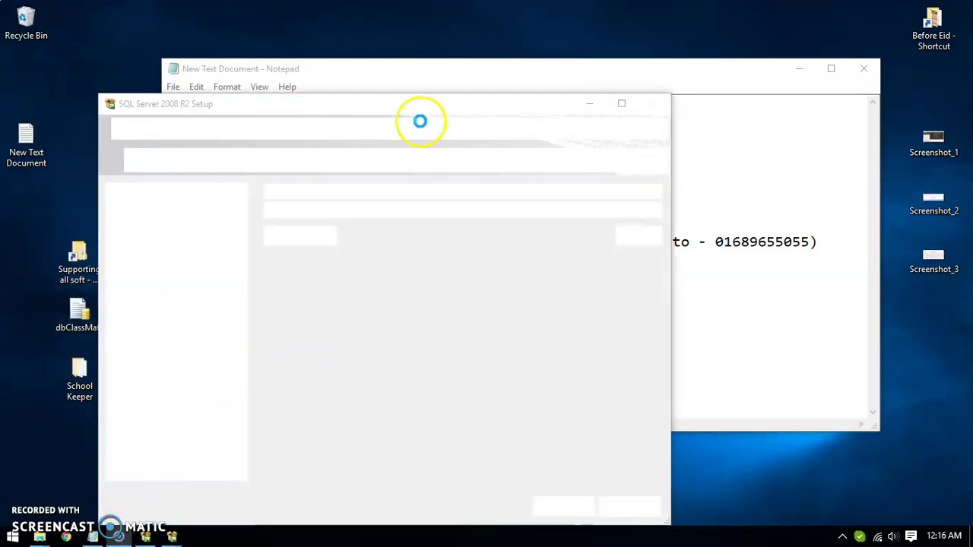
pyautogui.moveTo(362, 106)
pyautogui.mouseDown()
pyautogui.moveTo(369, 65)
pyautogui.moveTo(393, 50)
pyautogui.mouseUp()
pyautogui.click(118, 540)
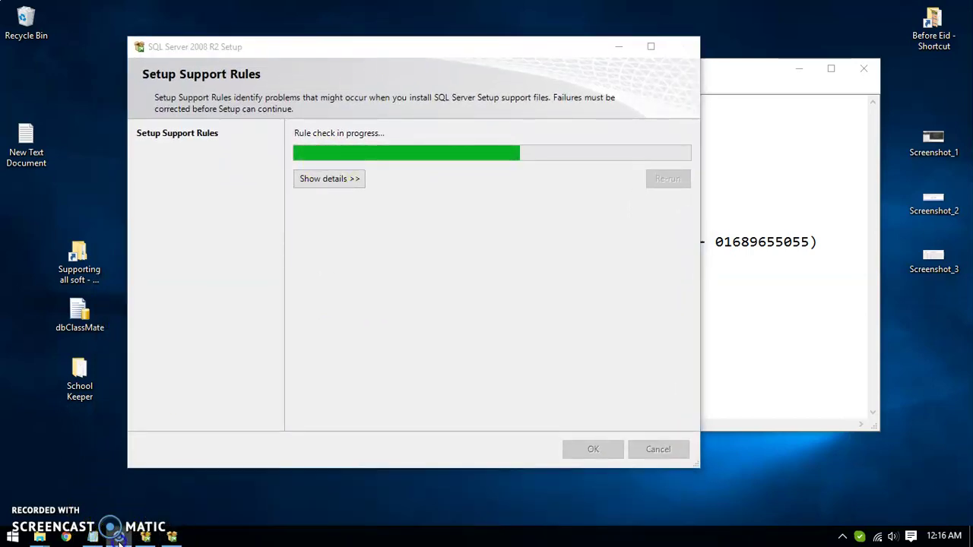
# Accept the SQL Server 2008 R2 license terms and proceed with installing the Setup Support Files.
pyautogui.moveTo(430, 137); pyautogui.dragTo(452, 39)
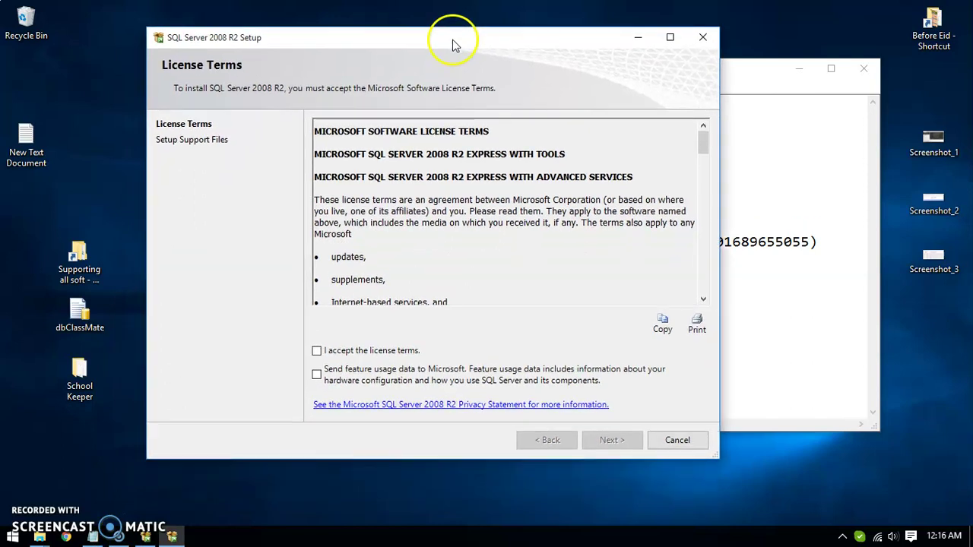
pyautogui.click(339, 353)
pyautogui.click(611, 440)
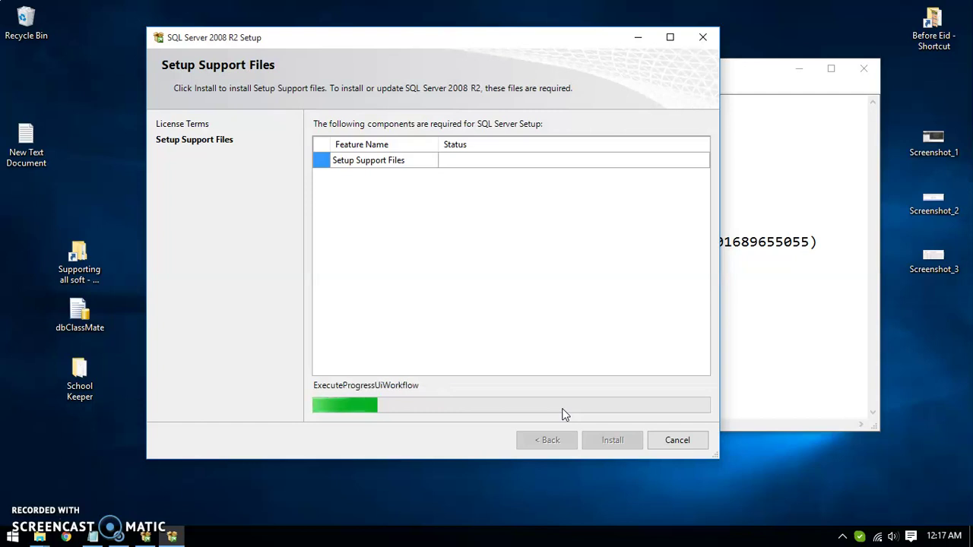
pyautogui.click(295, 311)
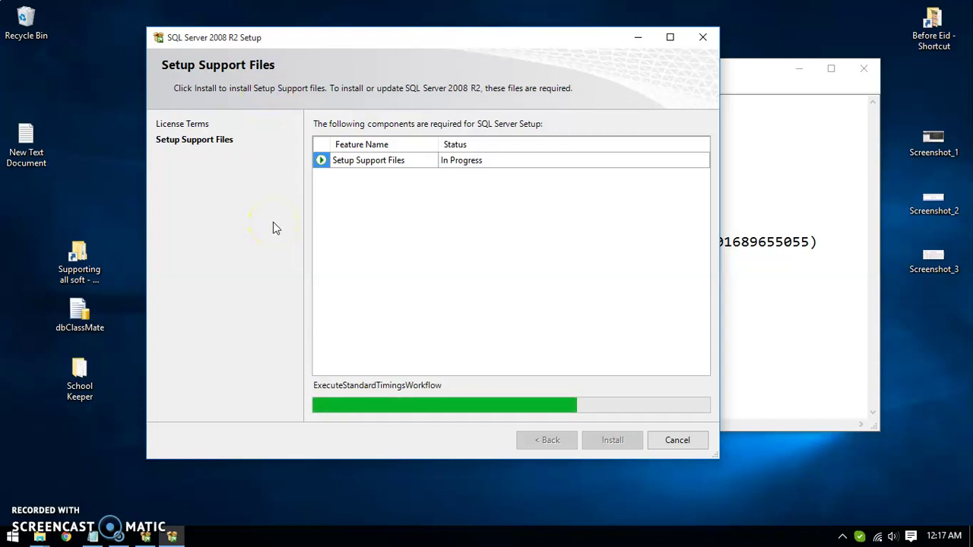
pyautogui.click(205, 401)
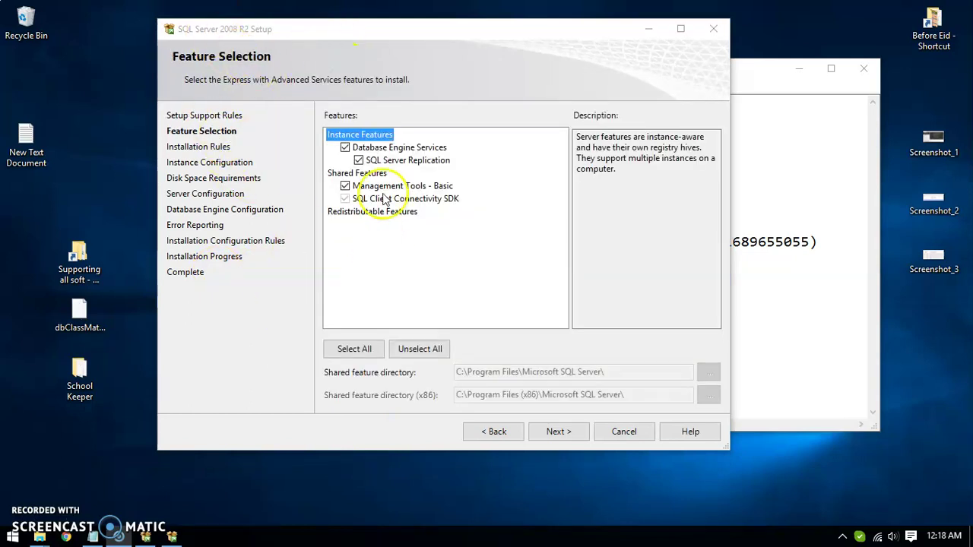
# Keep all preselected features and configure the installation as the default instance with ID MSSQLSERVER.
pyautogui.click(562, 432)
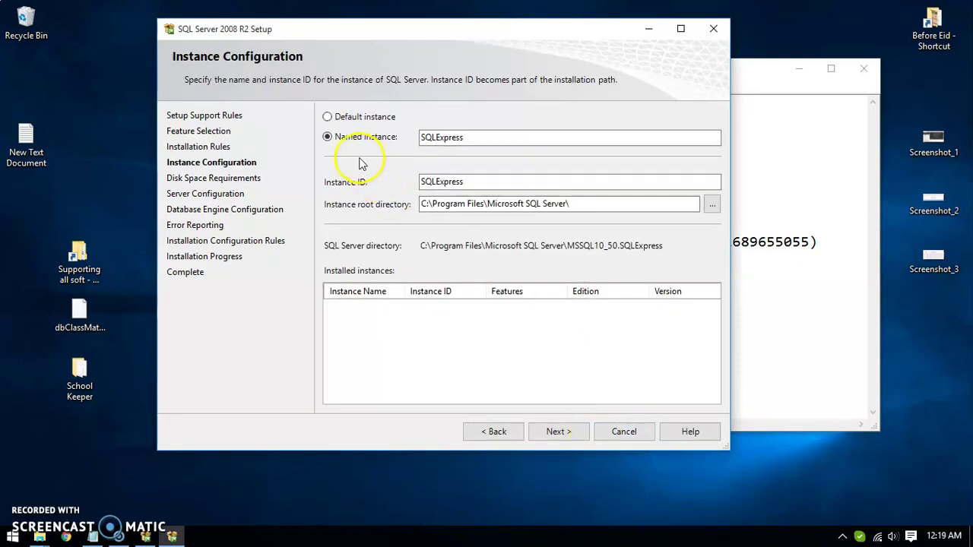
pyautogui.click(342, 122)
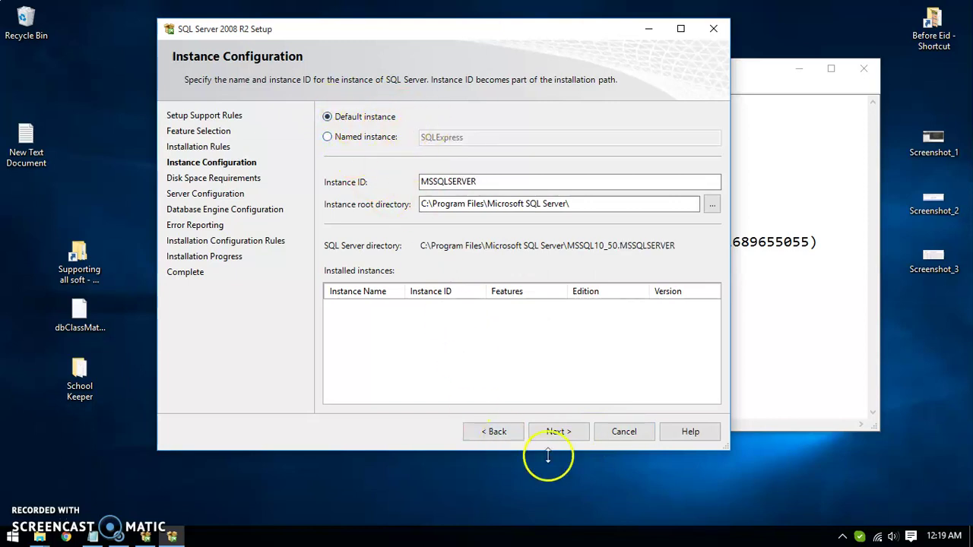
pyautogui.click(563, 435)
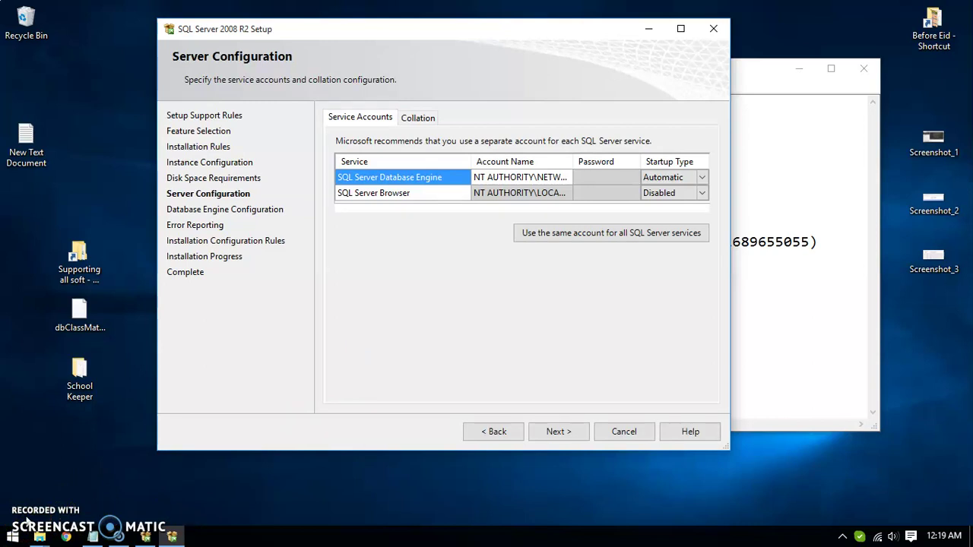
# Keep the default server, database engine and error reporting settings, complete the installation and close the setup wizard.
pyautogui.click(549, 431)
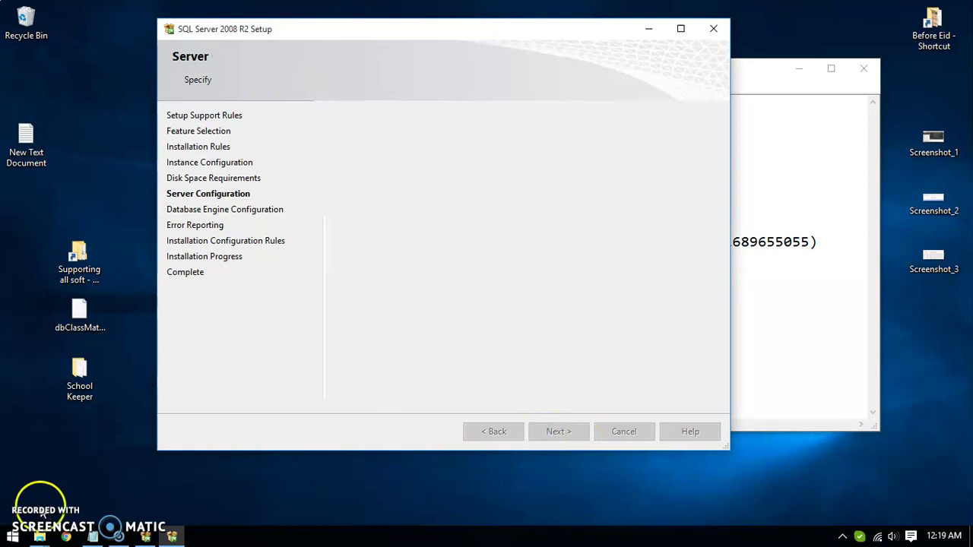
pyautogui.click(560, 431)
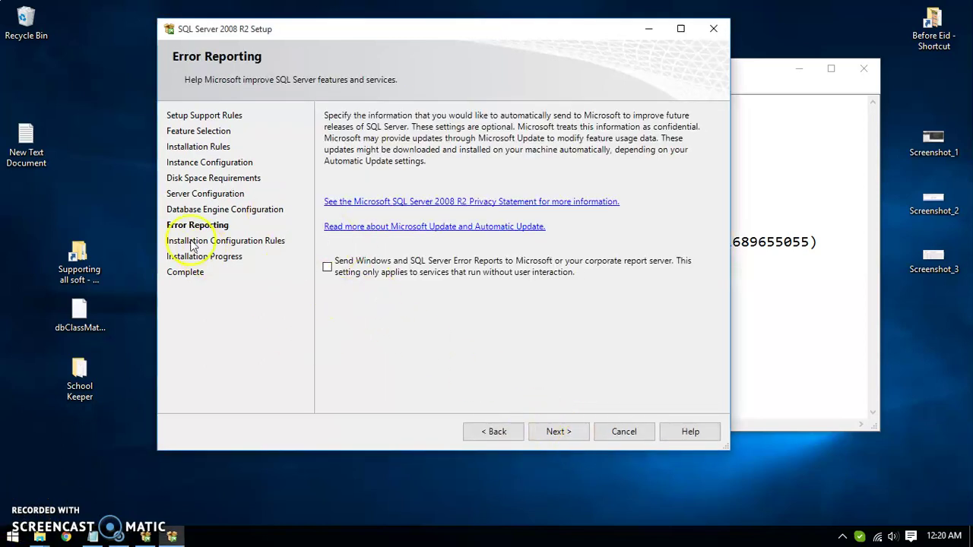
pyautogui.click(561, 434)
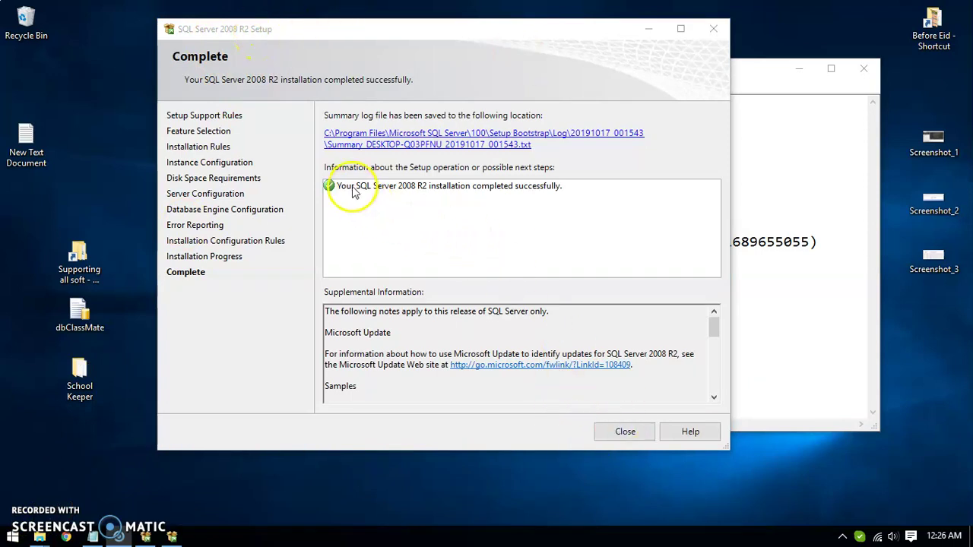
pyautogui.click(625, 431)
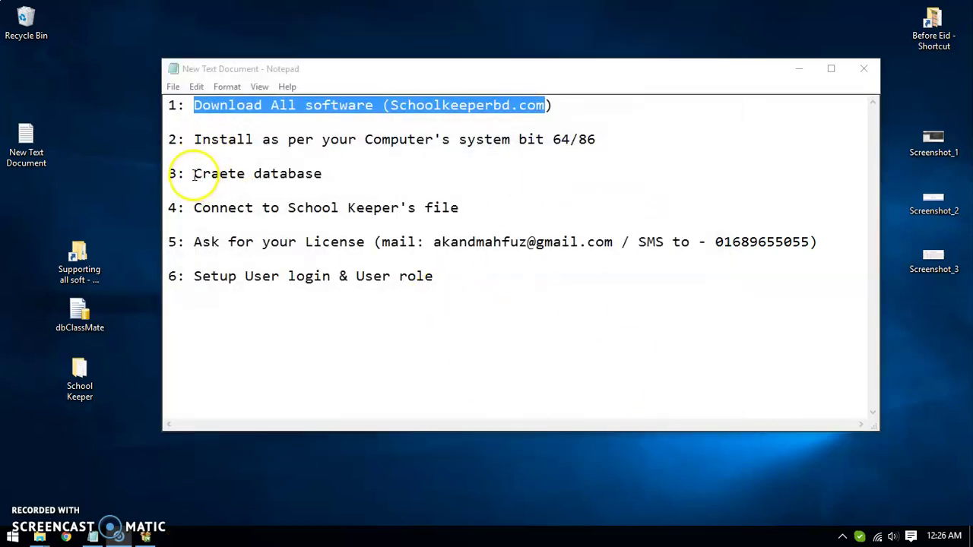
pyautogui.moveTo(194, 173); pyautogui.dragTo(330, 174)
pyautogui.click(366, 174)
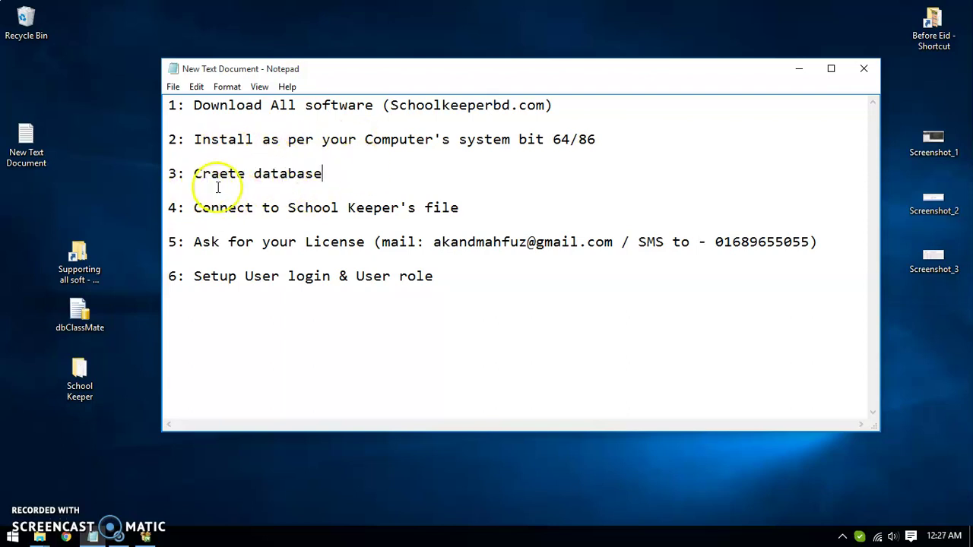
pyautogui.moveTo(194, 174); pyautogui.dragTo(322, 174)
pyautogui.click(345, 174)
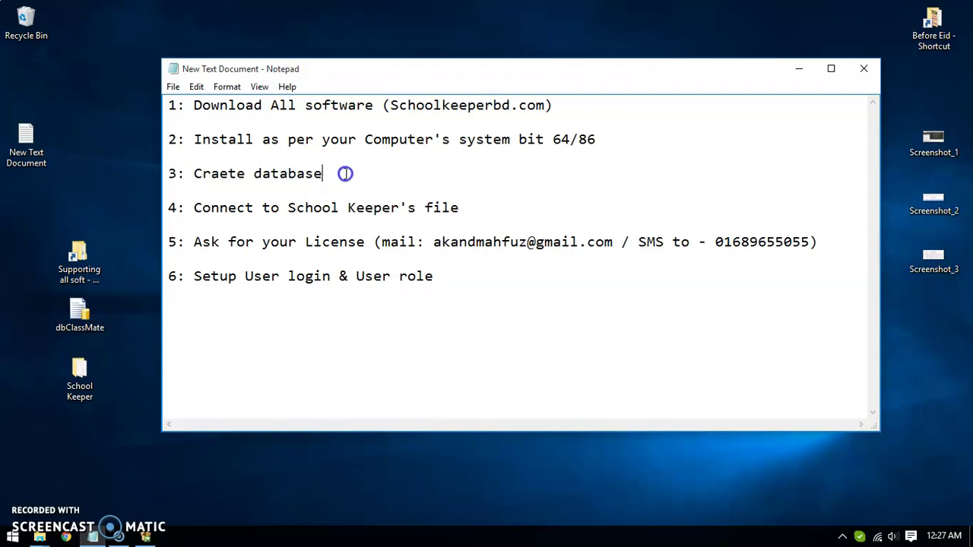
# Search the computer for "stud", pin SQL Server Management Studio to Start and launch it from there.
pyautogui.press('super')
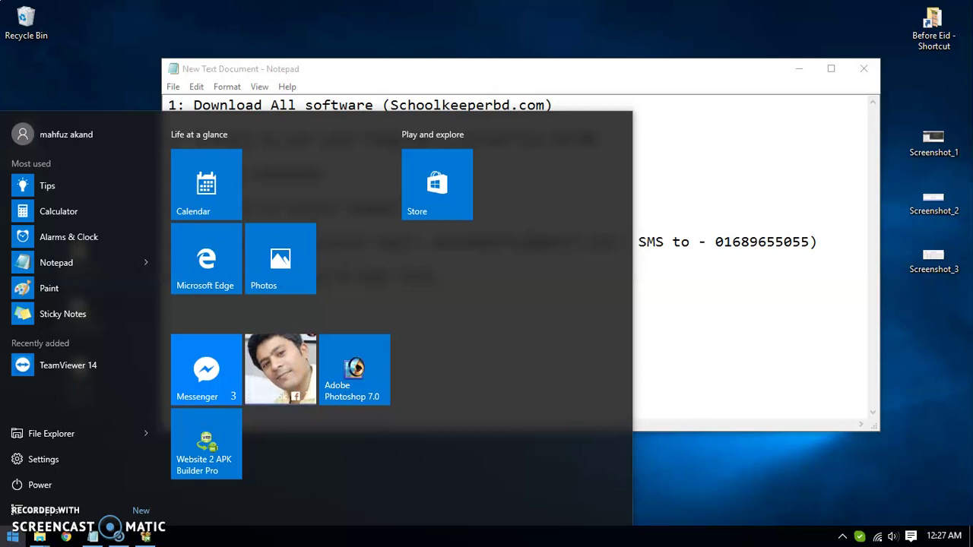
pyautogui.press('Escape')
pyautogui.write('stud')
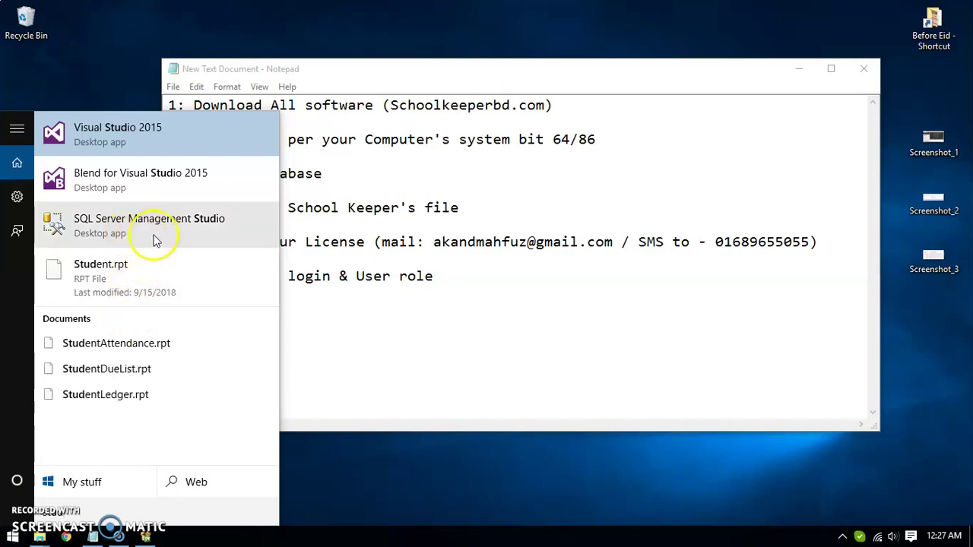
pyautogui.rightClick(120, 233)
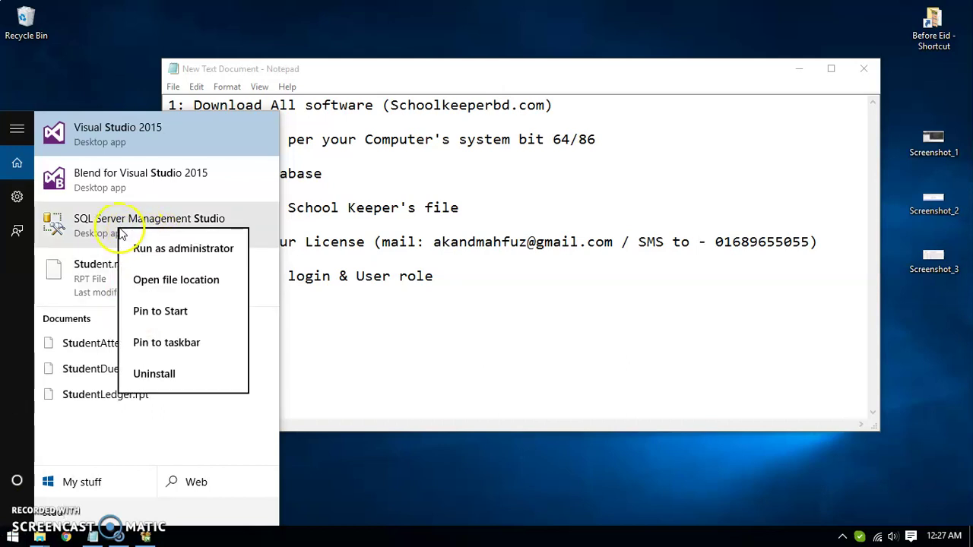
pyautogui.click(174, 311)
pyautogui.click(12, 537)
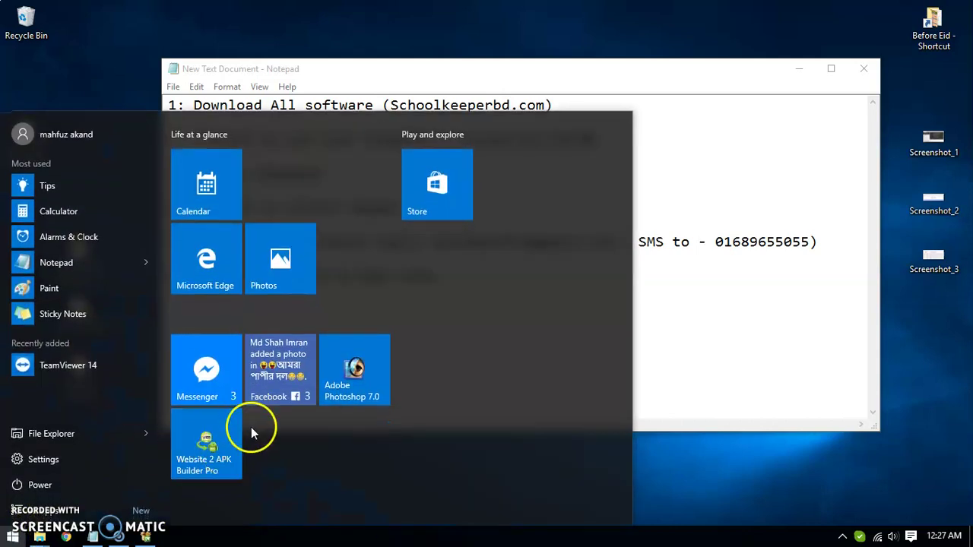
pyautogui.click(259, 457)
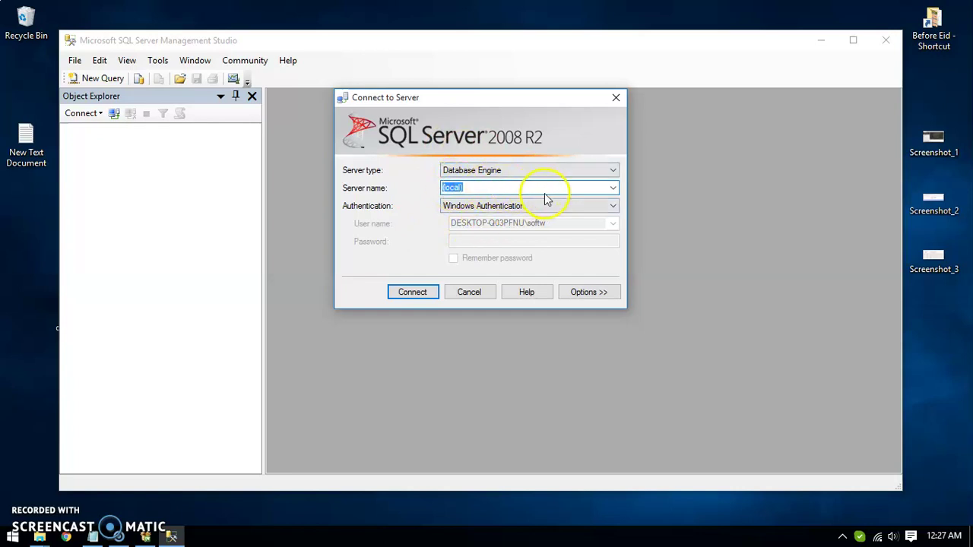
# Connect to the (local) Database Engine server using Windows Authentication.
pyautogui.press('BackSpace')
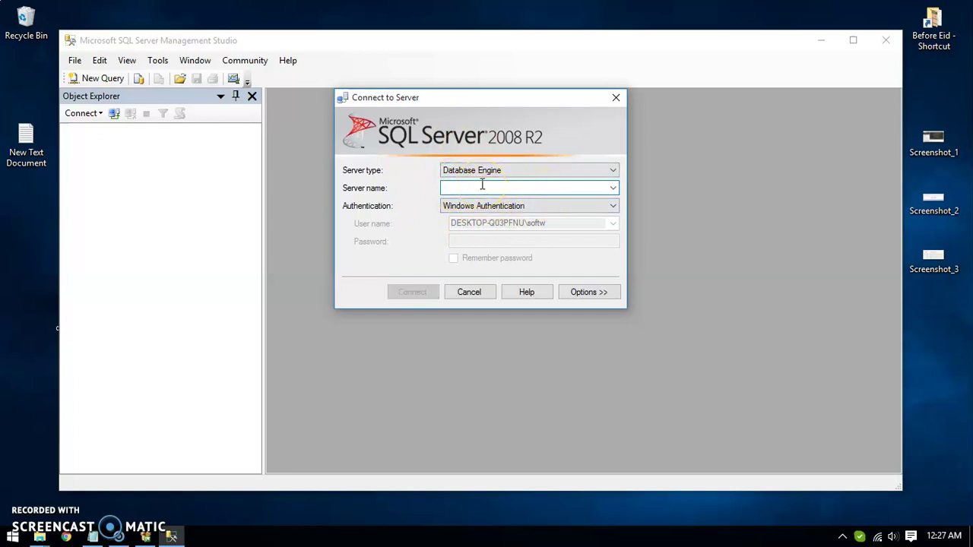
pyautogui.write('(local')
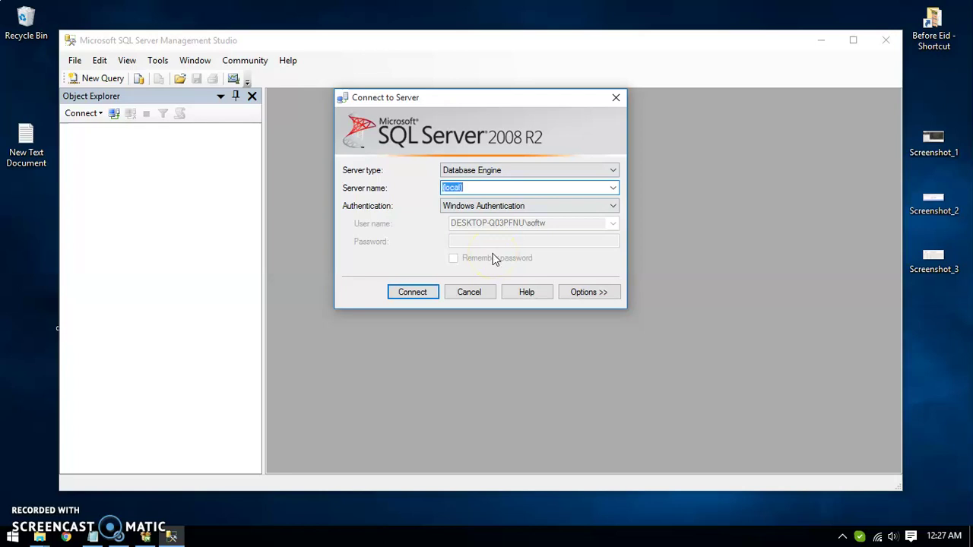
pyautogui.click(415, 292)
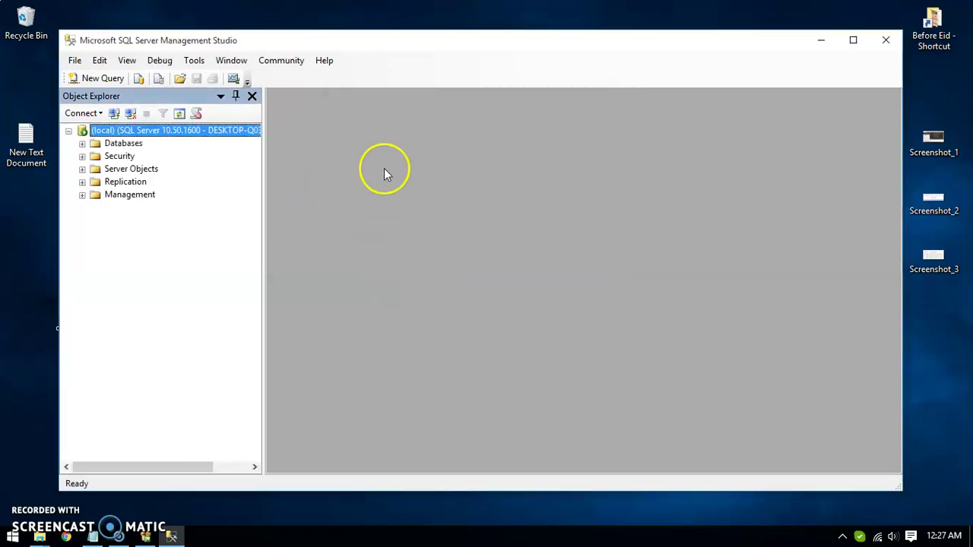
# Check item 3 about creating the database in the Notepad setup checklist and return to SQL Server Management Studio.
pyautogui.click(820, 41)
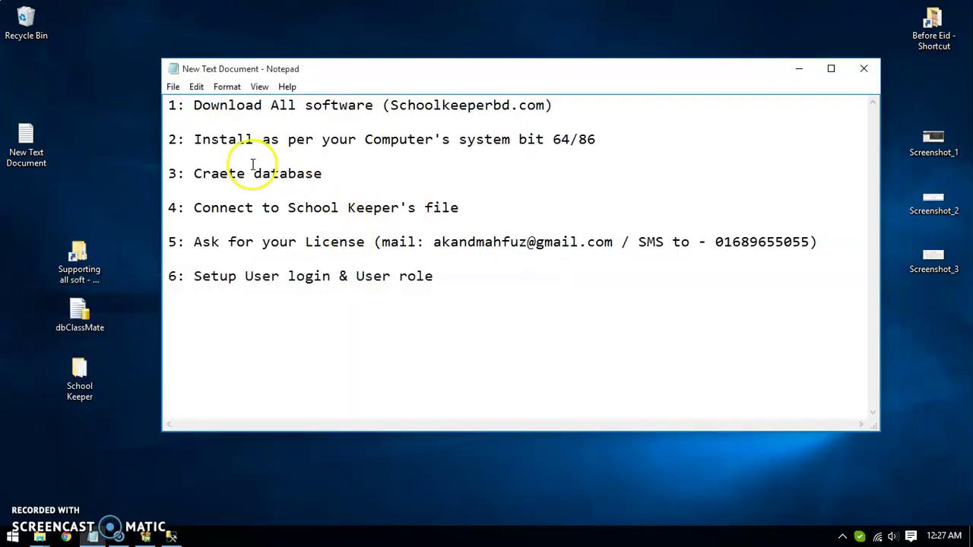
pyautogui.moveTo(203, 173); pyautogui.dragTo(369, 169)
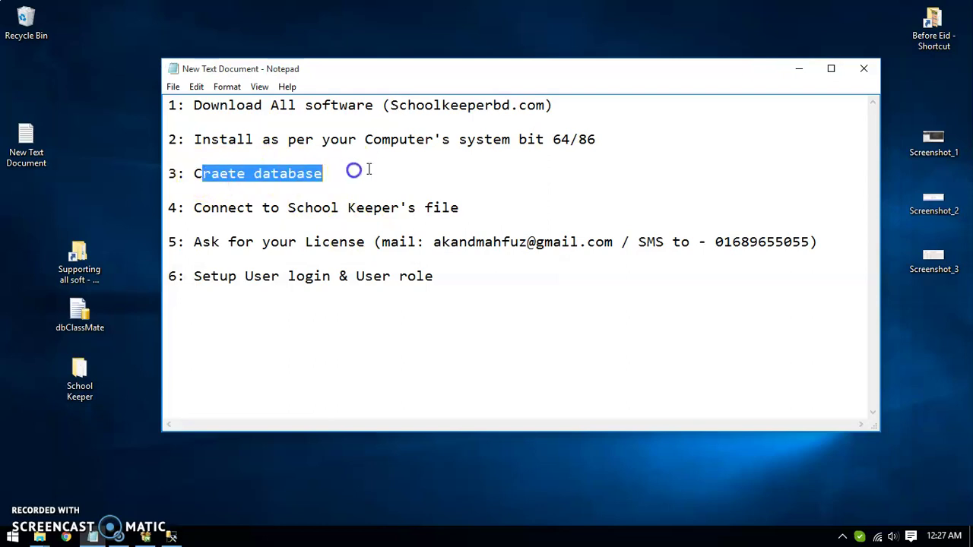
pyautogui.click(171, 537)
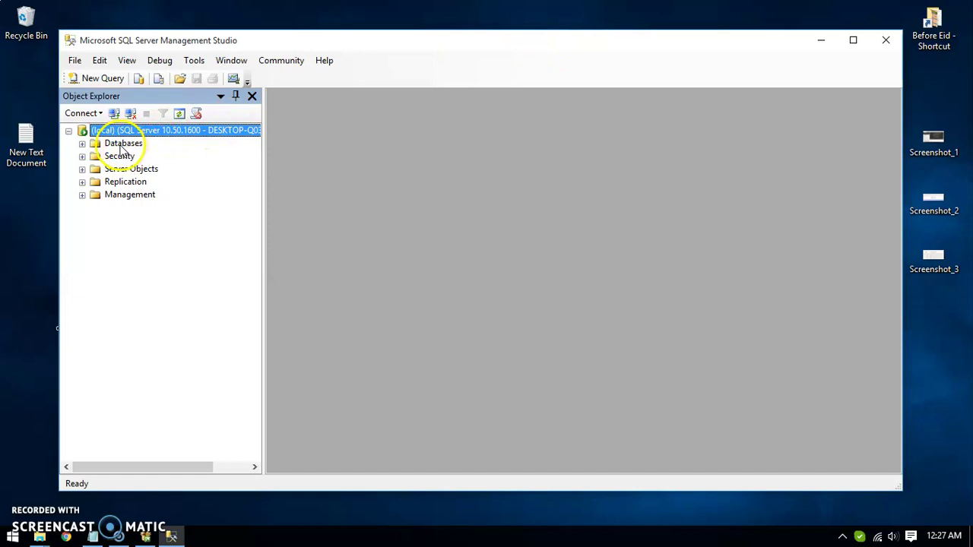
# Create a new database named myschool with the default owner and file settings.
pyautogui.rightClick(121, 146)
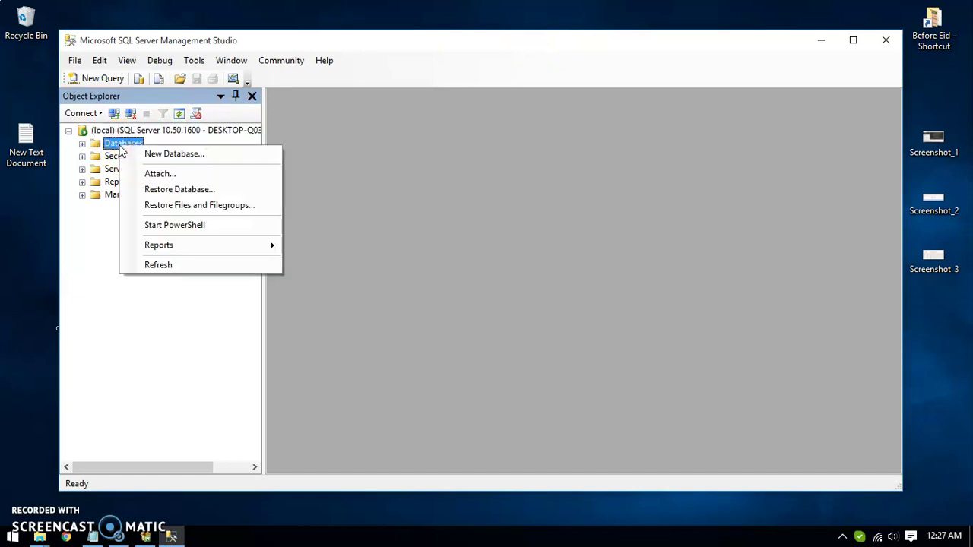
pyautogui.click(161, 156)
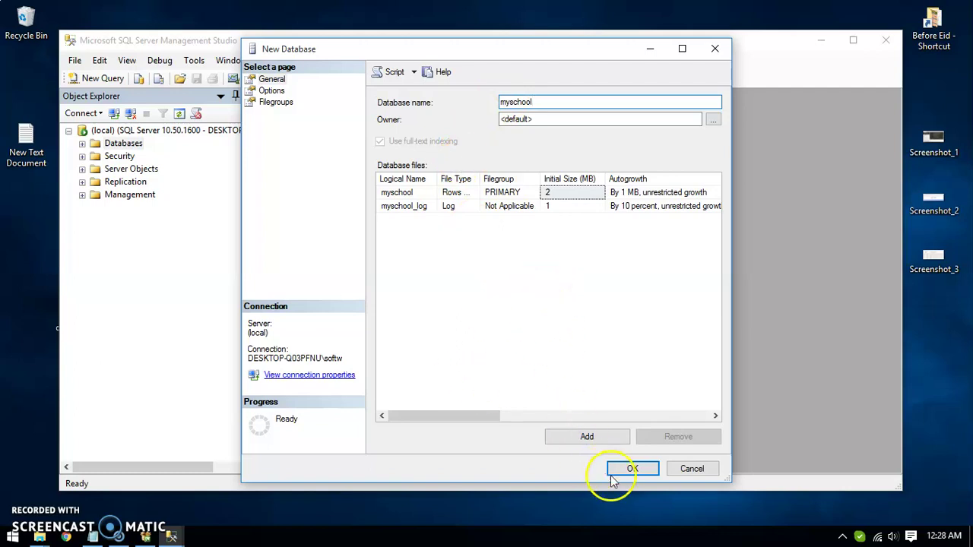
pyautogui.click(641, 472)
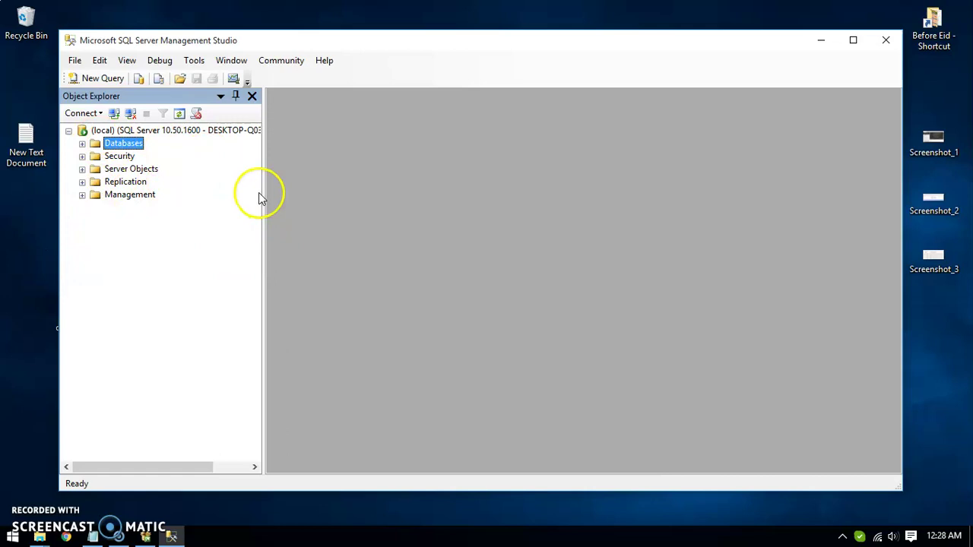
# Inspect the new myschool database and its Tables folder in Object Explorer, then collapse the Databases tree.
pyautogui.click(82, 144)
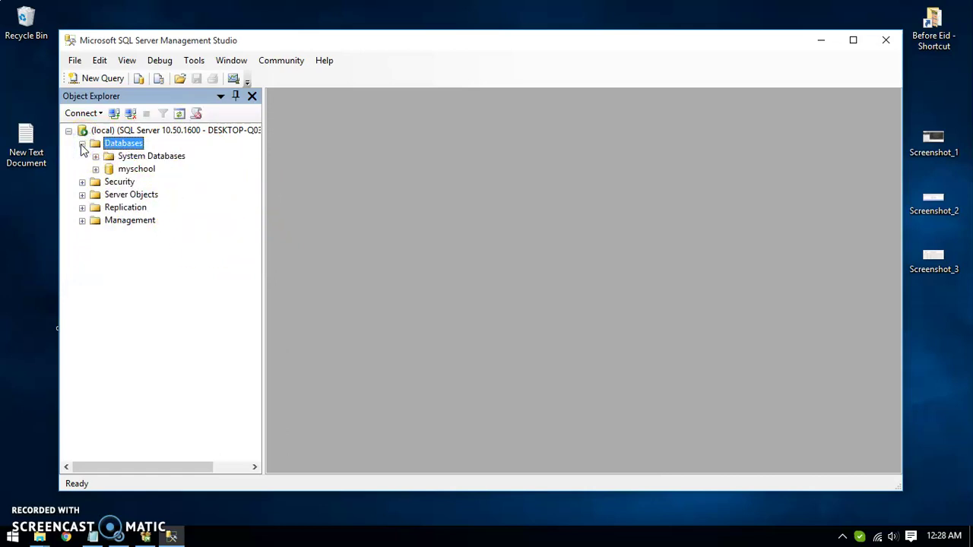
pyautogui.click(95, 170)
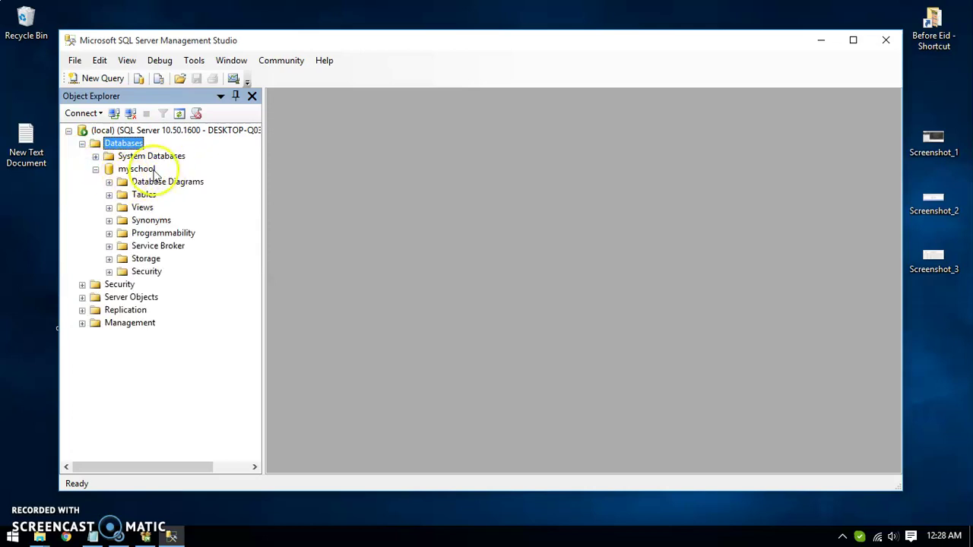
pyautogui.click(109, 196)
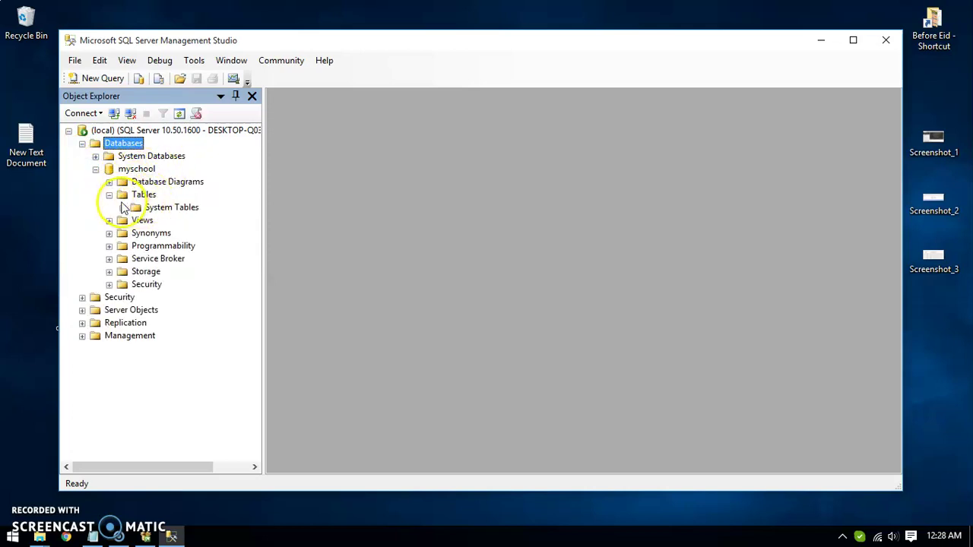
pyautogui.click(109, 195)
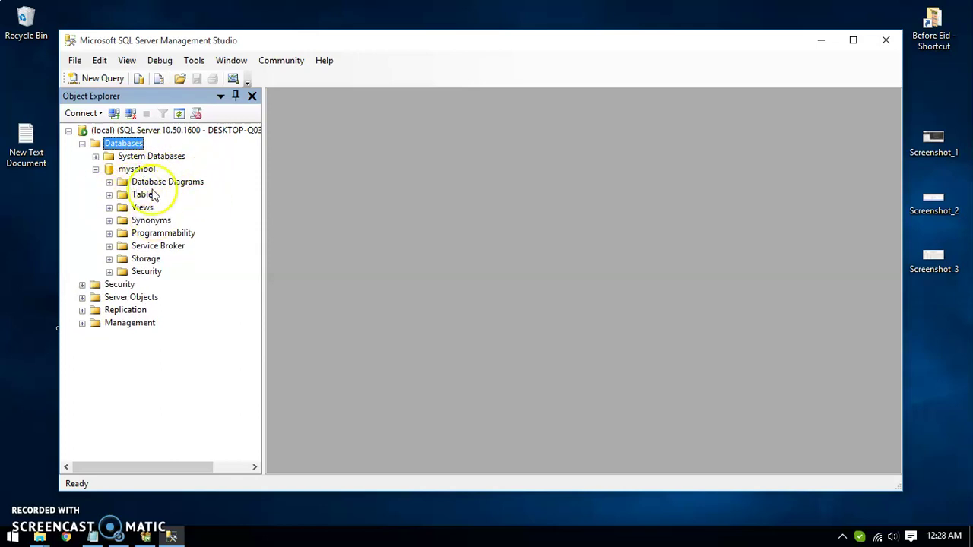
pyautogui.click(82, 144)
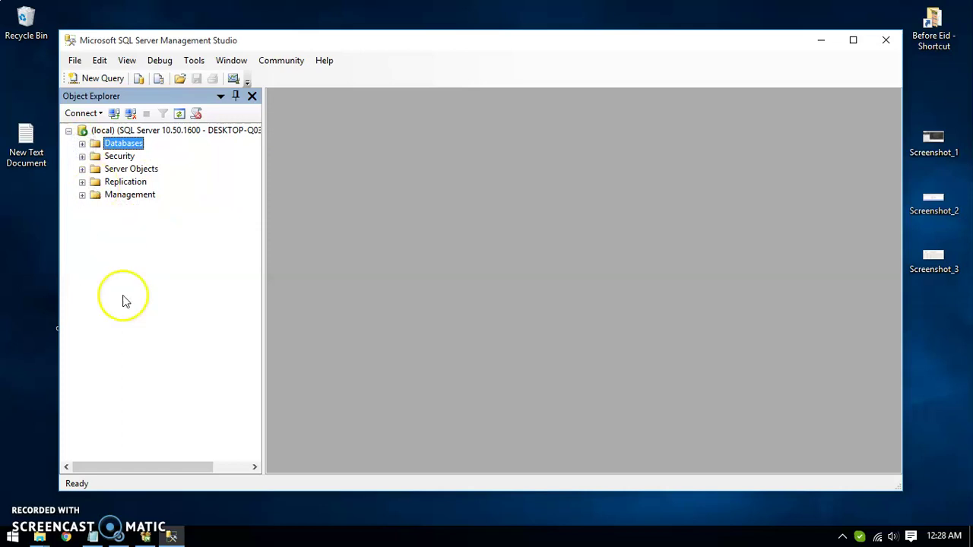
# Move the Management Studio window clear of the desktop icons and rename the dbClassMate script file to myschool.
pyautogui.moveTo(333, 44); pyautogui.dragTo(423, 41)
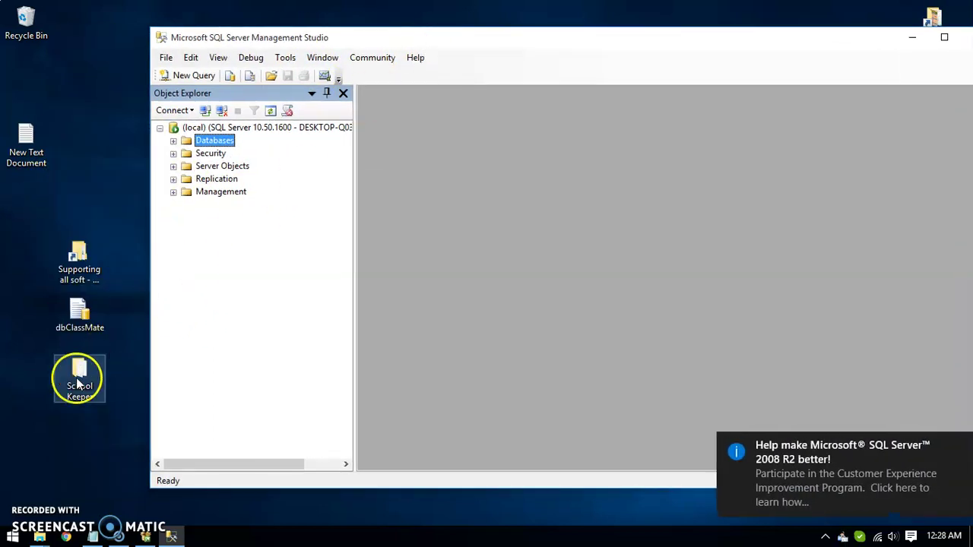
pyautogui.rightClick(71, 327)
pyautogui.click(128, 287)
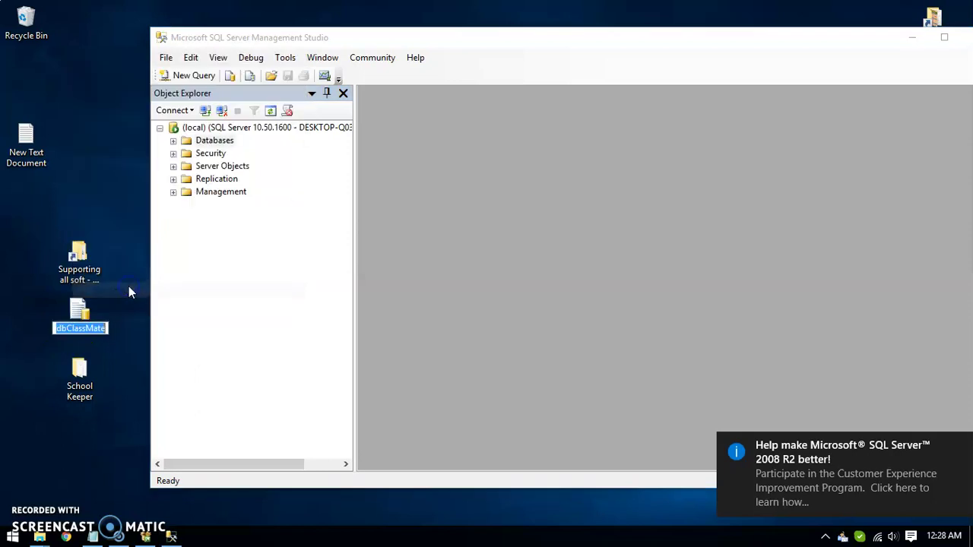
pyautogui.write('myschool')
pyautogui.press('Return')
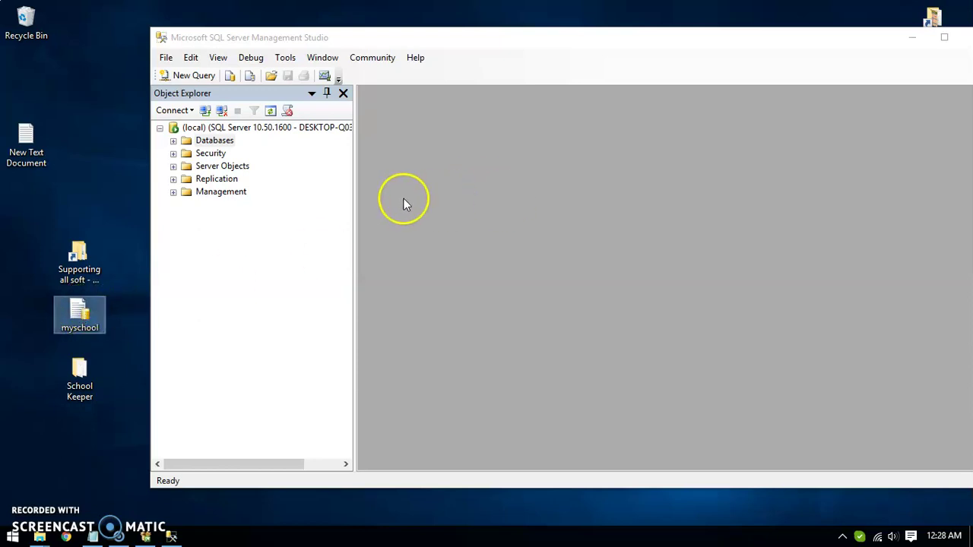
# Select the myschool database under Databases and open a new query for it.
pyautogui.click(174, 141)
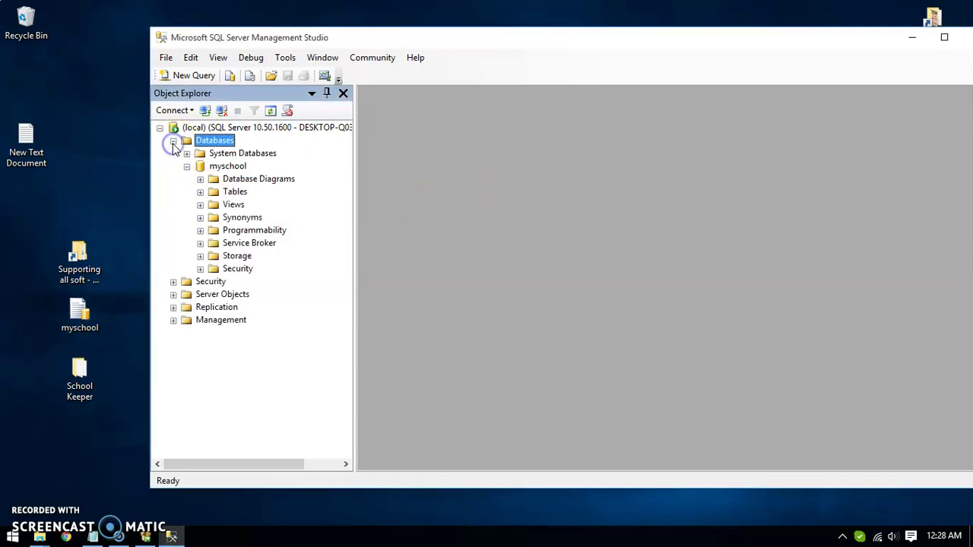
pyautogui.click(186, 165)
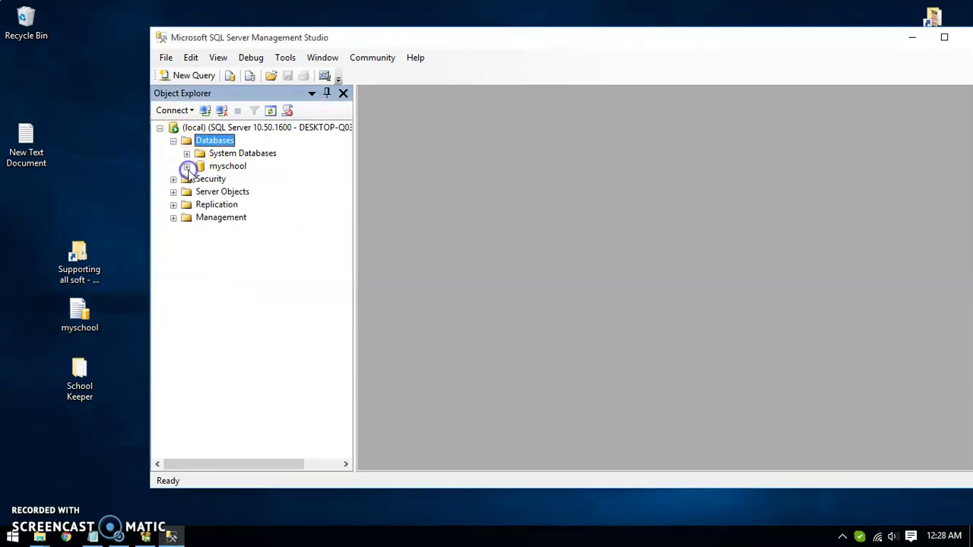
pyautogui.click(213, 167)
pyautogui.rightClick(209, 167)
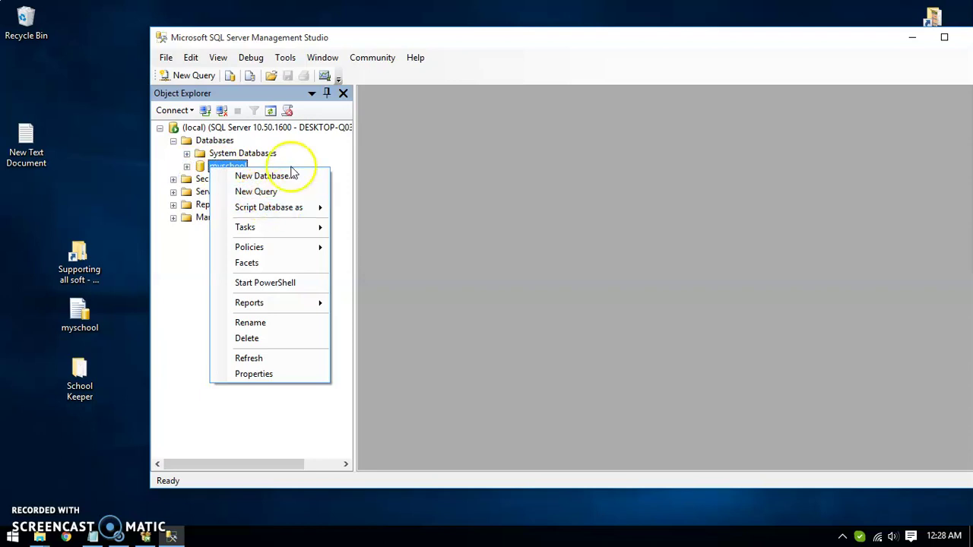
pyautogui.click(188, 79)
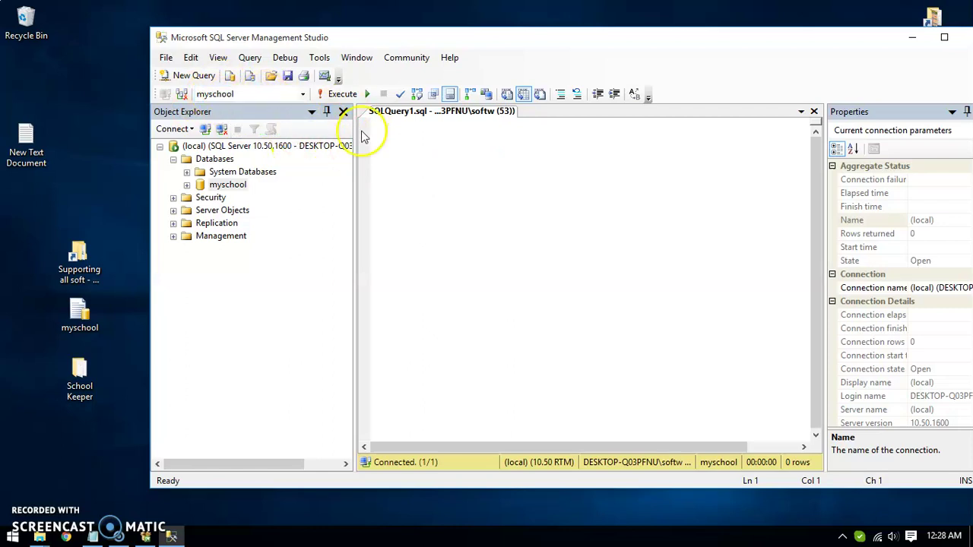
# Try to load the desktop myschool script into the query editor and close the separate document.
pyautogui.moveTo(74, 321); pyautogui.dragTo(471, 244)
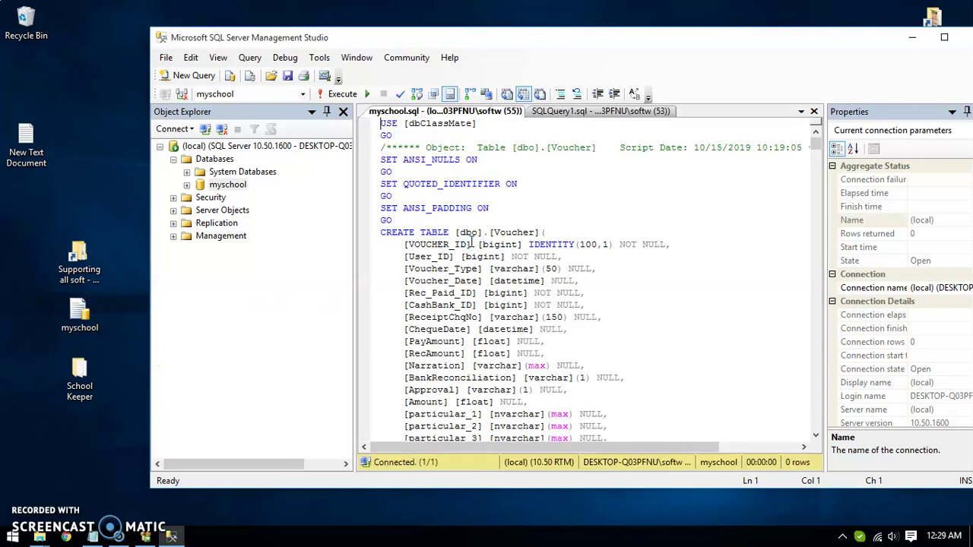
pyautogui.click(814, 112)
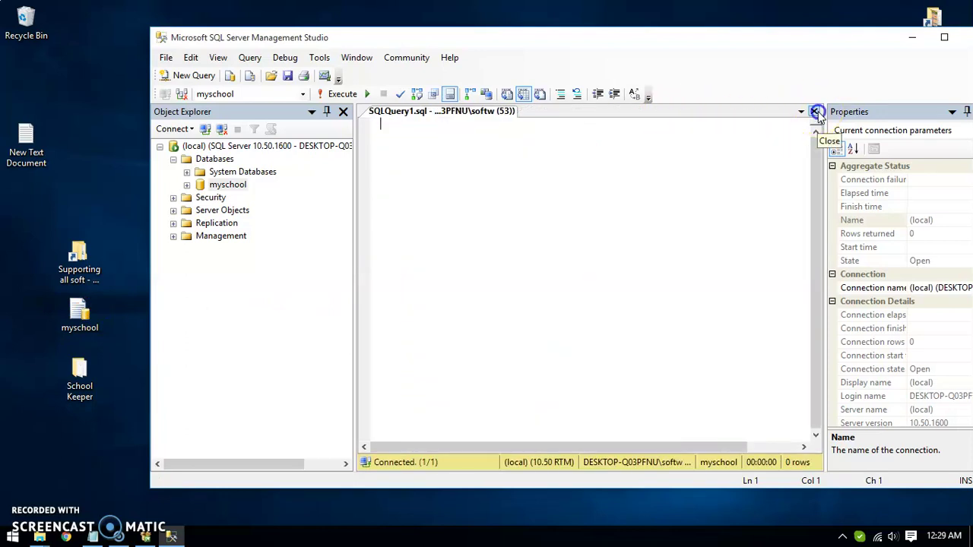
pyautogui.rightClick(70, 308)
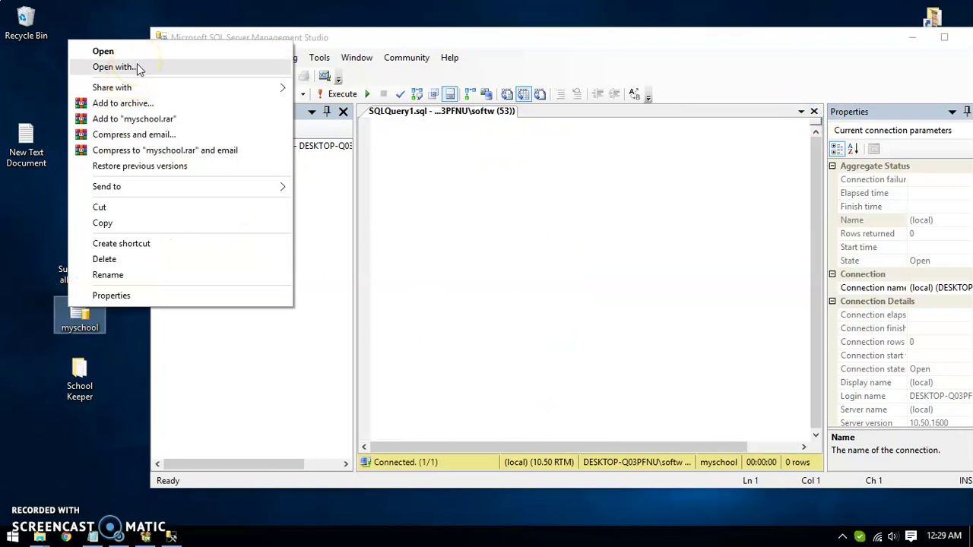
pyautogui.click(76, 326)
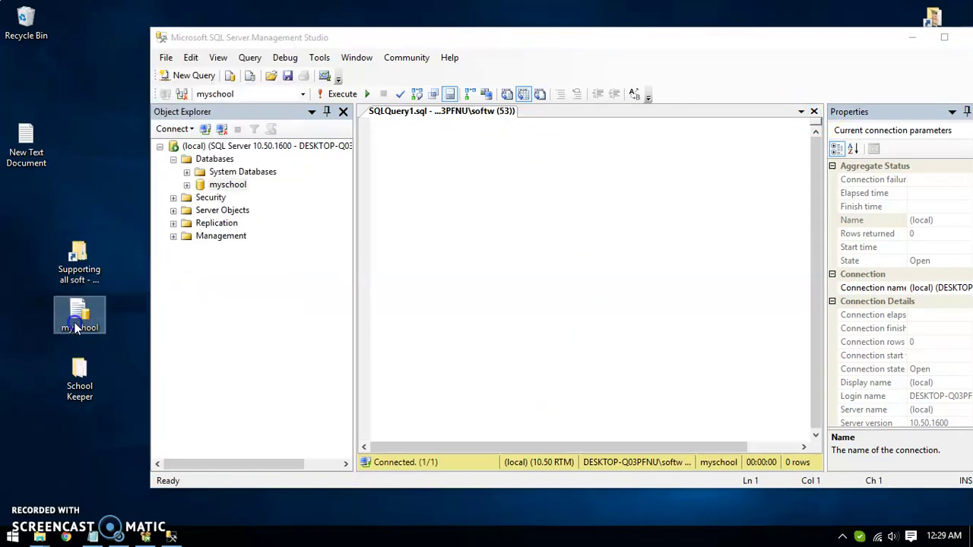
# Open the myschool script file from the desktop with Notepad.
pyautogui.rightClick(76, 329)
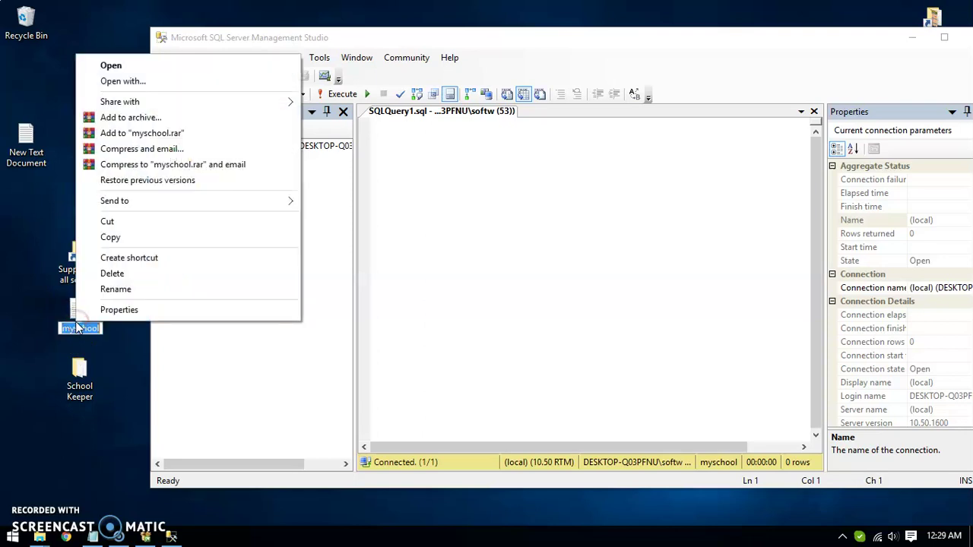
pyautogui.click(122, 81)
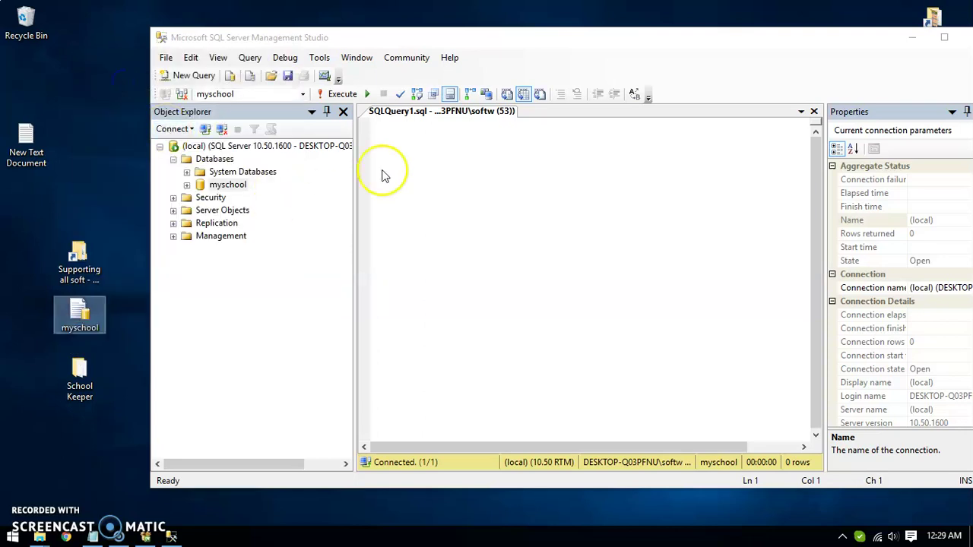
pyautogui.click(419, 319)
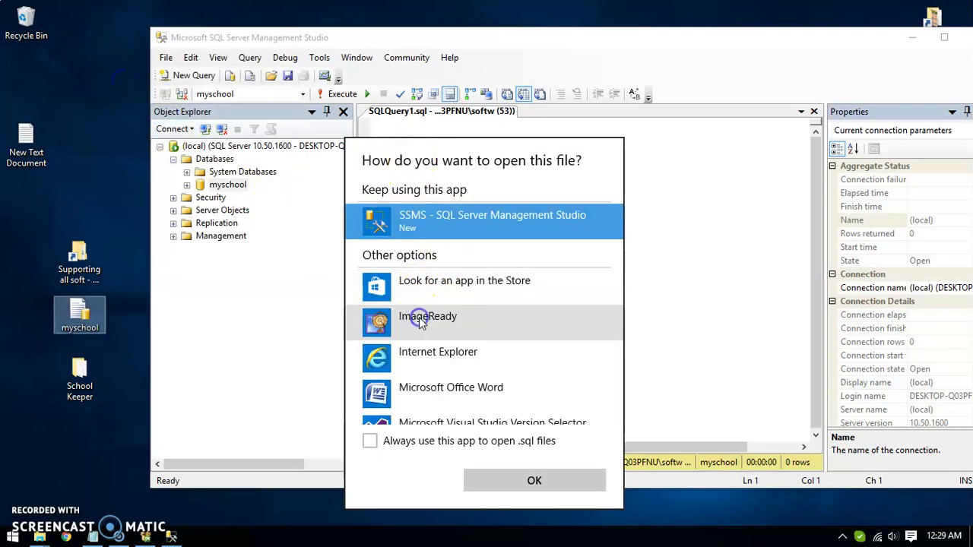
pyautogui.scroll(-5, 479, 367)
pyautogui.click(437, 279)
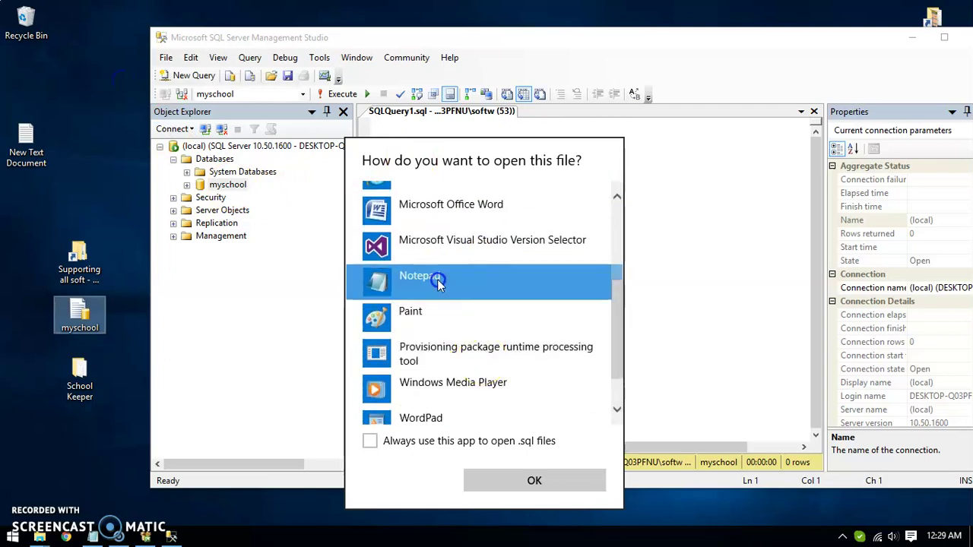
pyautogui.click(532, 481)
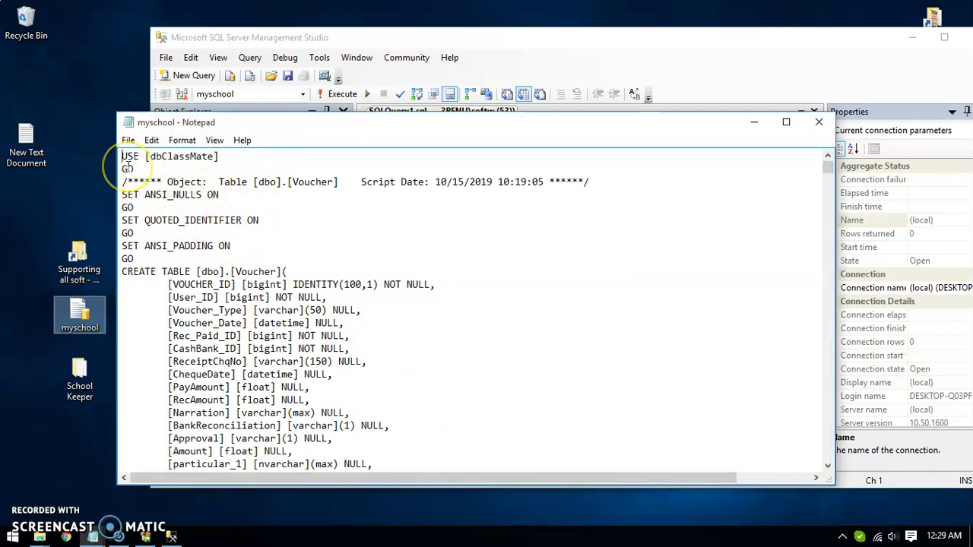
# Copy the entire script from Notepad into the empty SQLQuery1 query in Management Studio.
pyautogui.hotkey('ctrl', 'a')
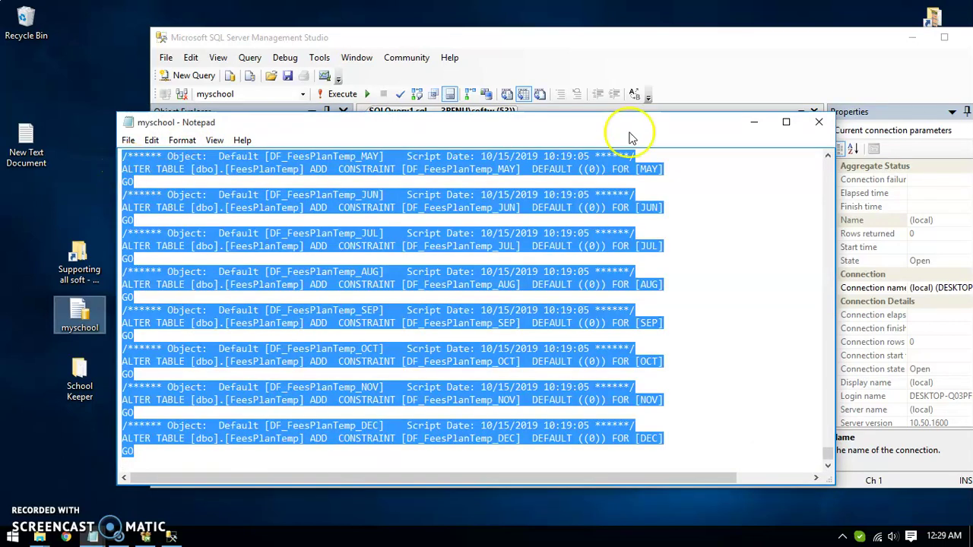
pyautogui.click(754, 121)
pyautogui.hotkey('ctrl', 'v')
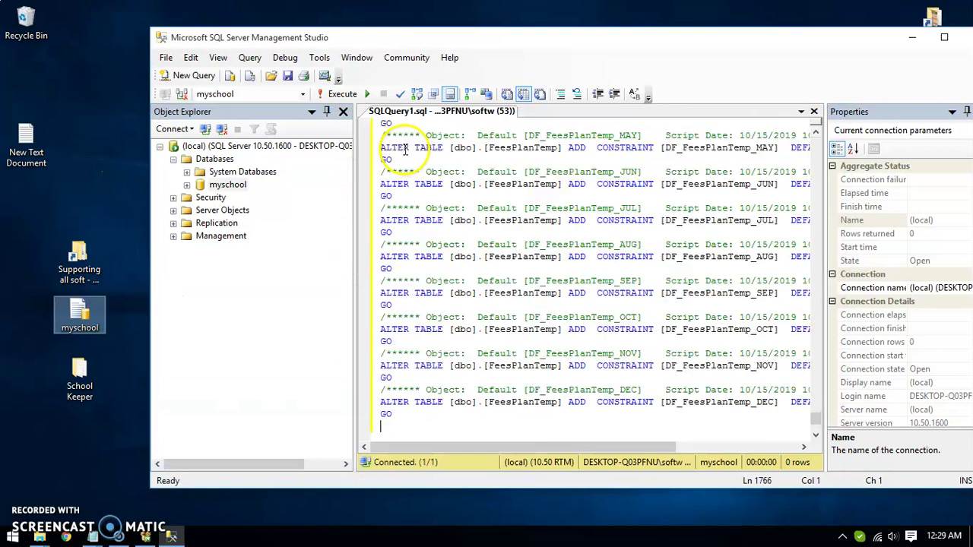
# Change the database in the USE statement at the start of the SQLQuery1 script to myschool.
pyautogui.scroll(5, 516, 209)
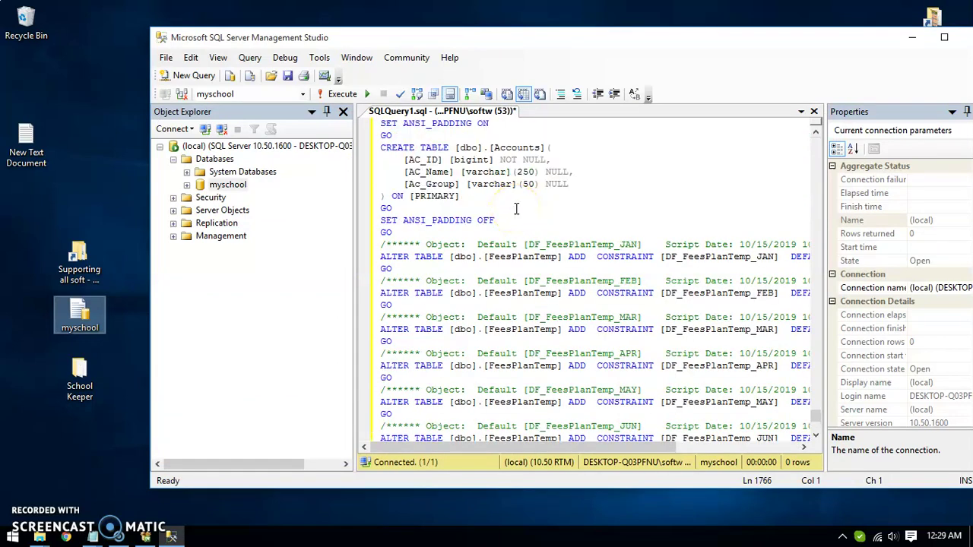
pyautogui.moveTo(816, 418); pyautogui.dragTo(824, 131)
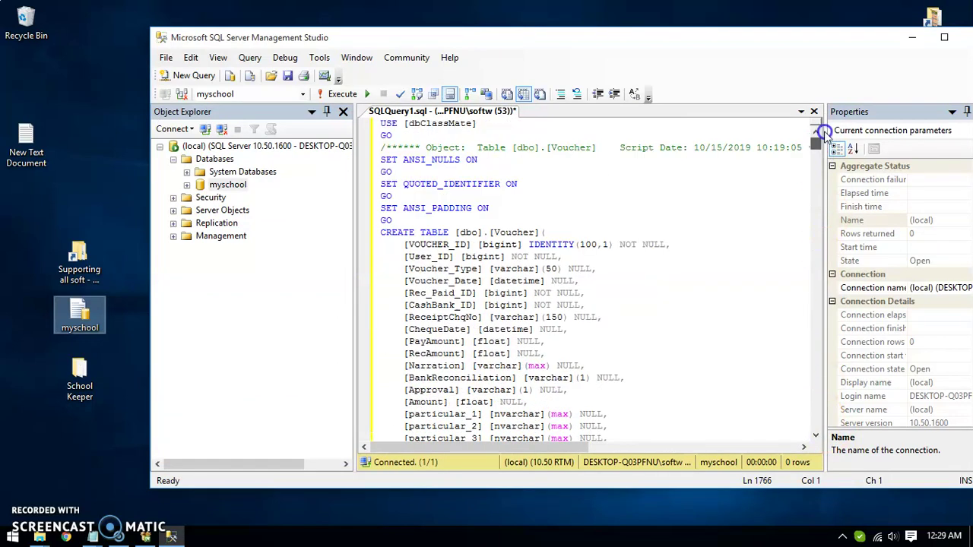
pyautogui.doubleClick(433, 124)
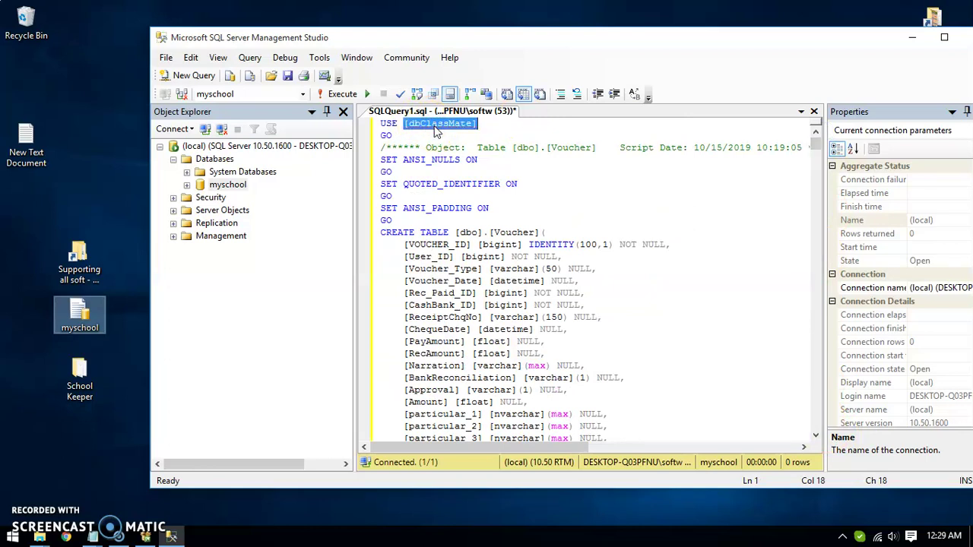
pyautogui.moveTo(471, 124); pyautogui.dragTo(401, 126)
pyautogui.press('Delete')
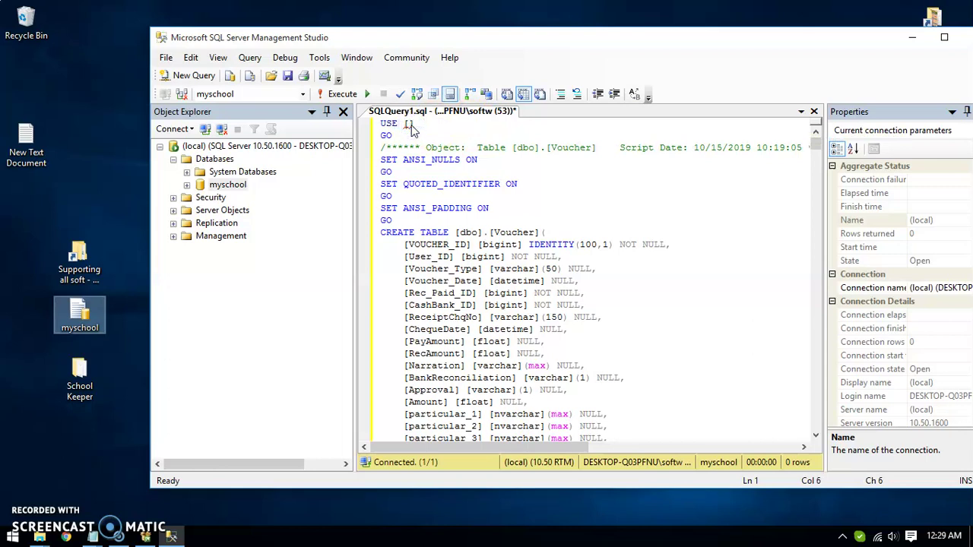
pyautogui.write('m')
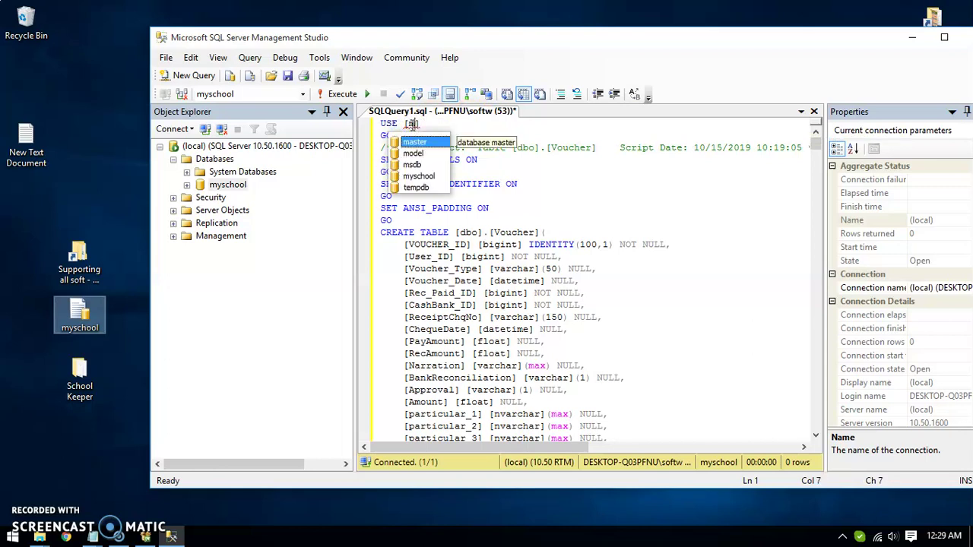
pyautogui.doubleClick(419, 176)
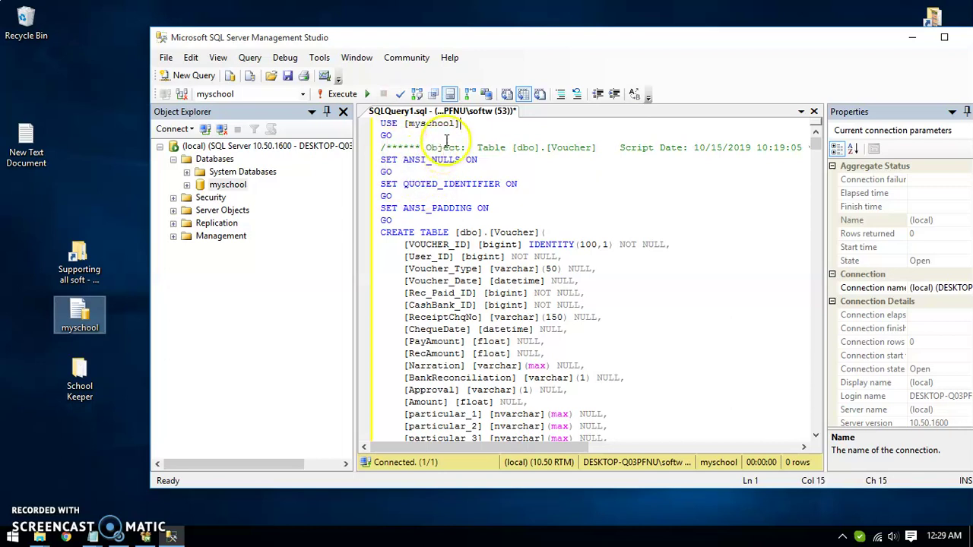
# Execute the SQLQuery1 script against the myschool database and check its completion message.
pyautogui.click(339, 95)
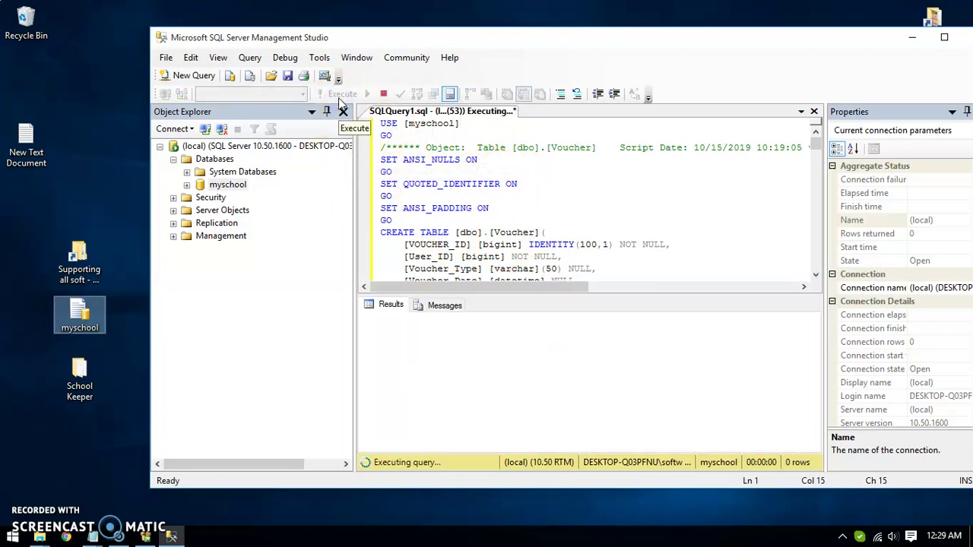
pyautogui.click(375, 322)
pyautogui.moveTo(370, 322); pyautogui.dragTo(540, 327)
pyautogui.click(545, 328)
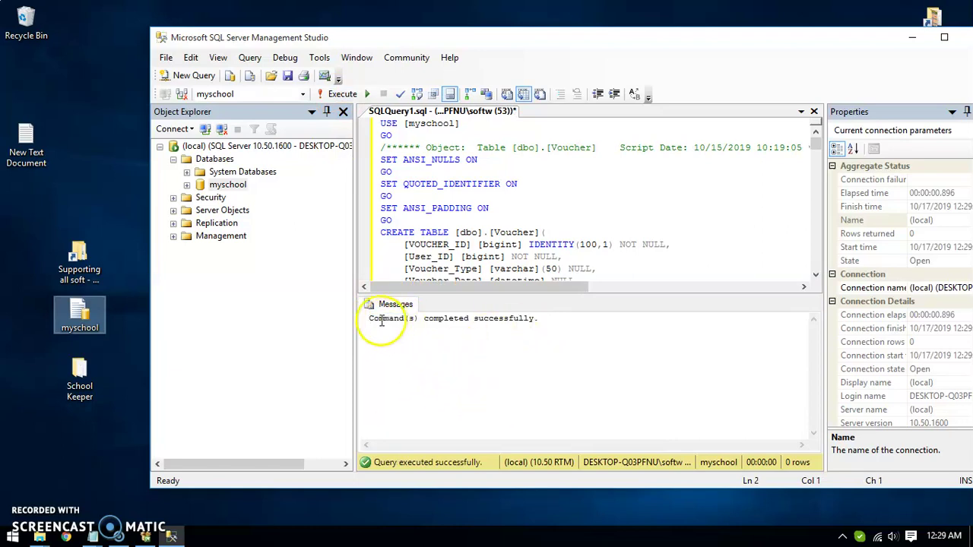
# Refresh the Databases node and expand the Tables folder of myschool to inspect its tables.
pyautogui.click(187, 185)
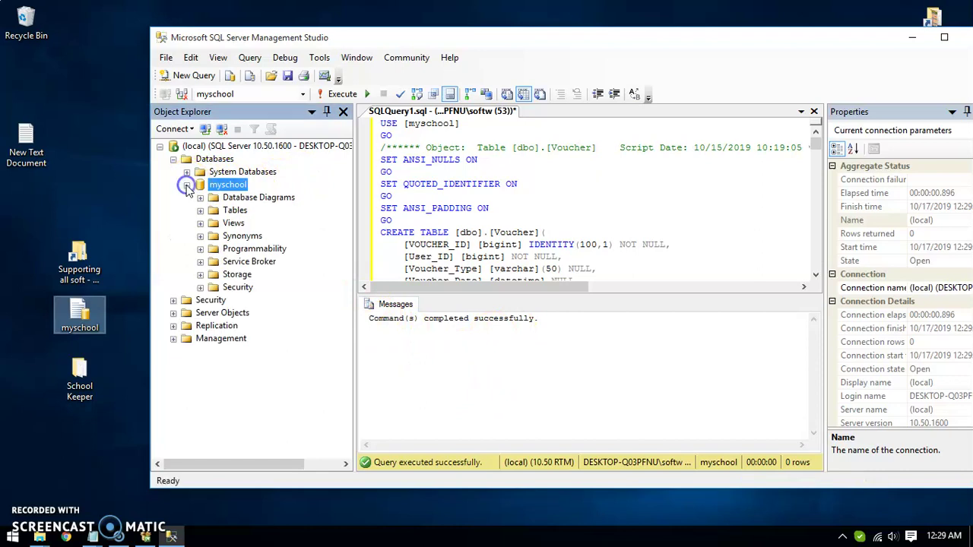
pyautogui.click(201, 211)
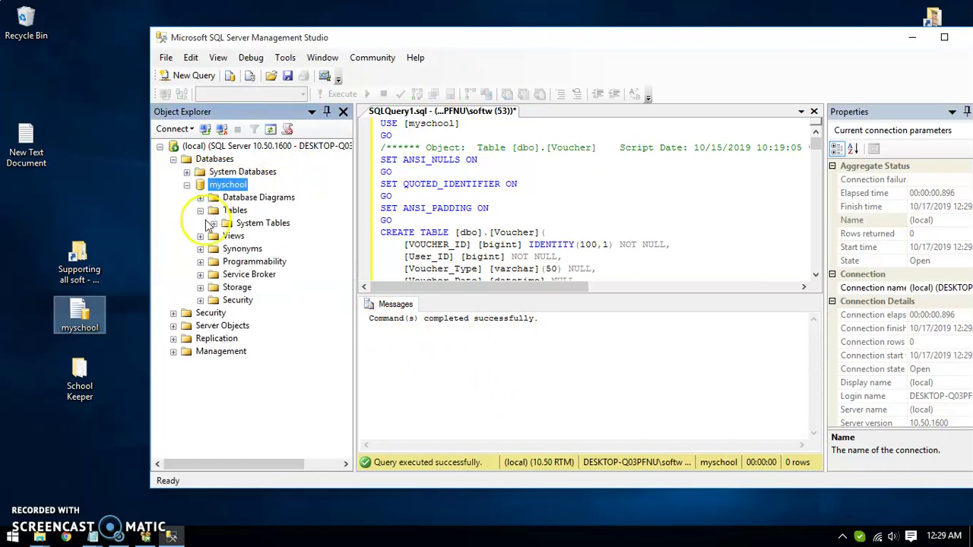
pyautogui.rightClick(206, 159)
pyautogui.click(264, 273)
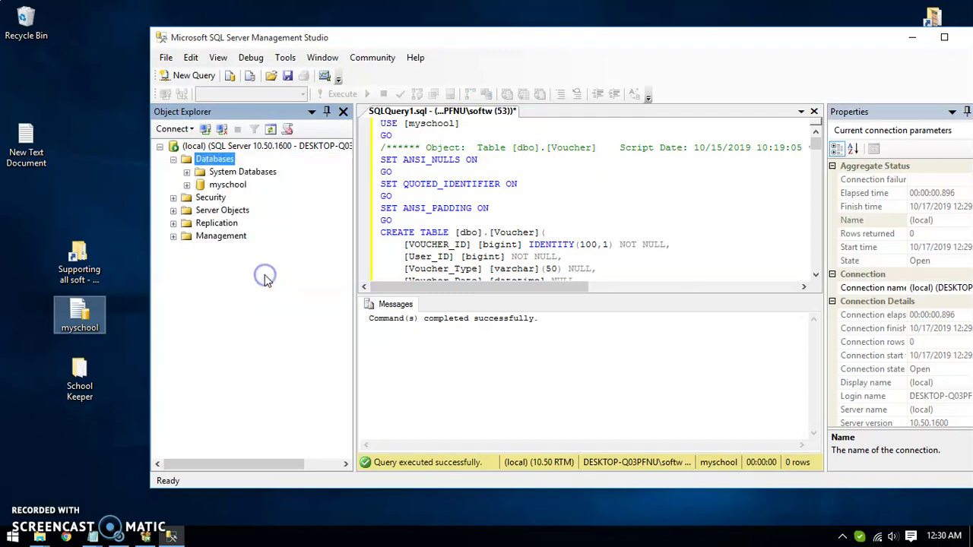
pyautogui.click(187, 185)
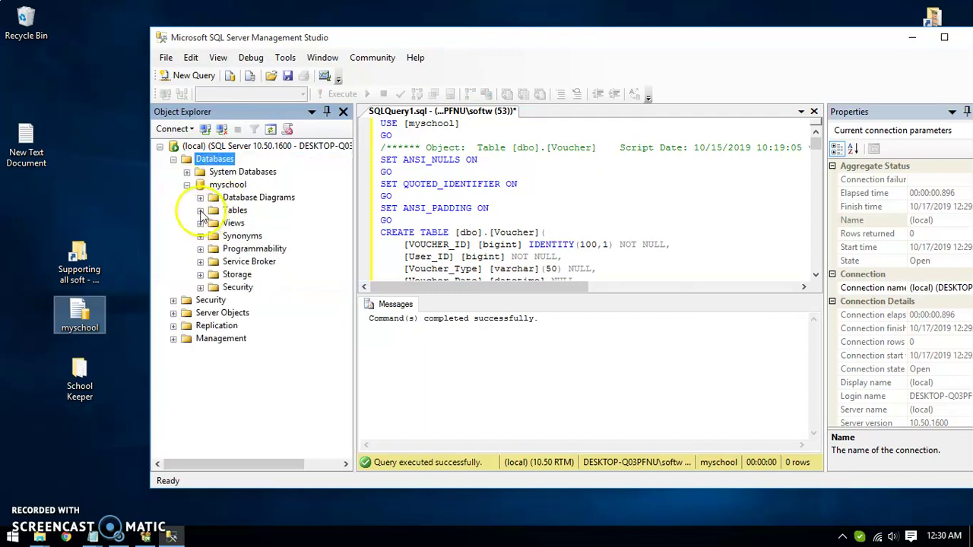
pyautogui.click(200, 210)
pyautogui.moveTo(343, 185); pyautogui.dragTo(349, 288)
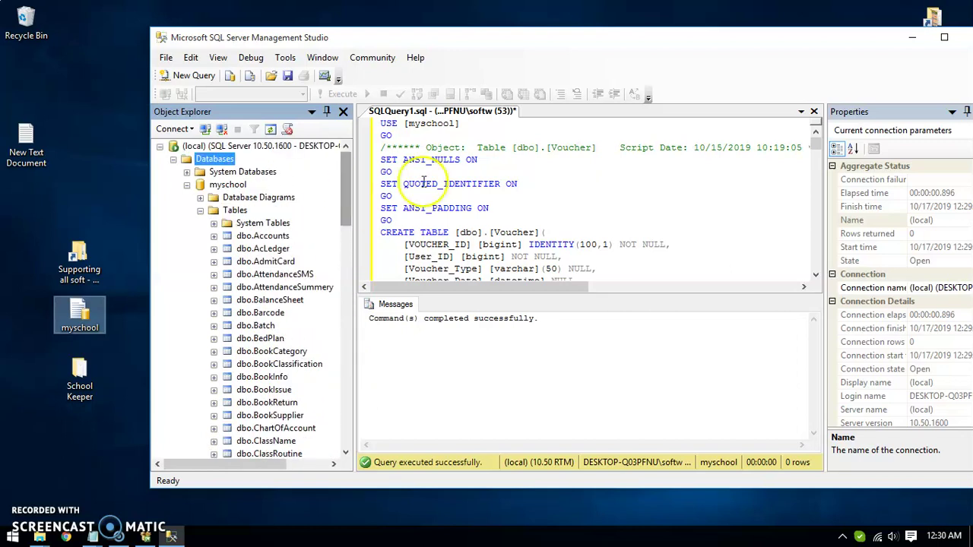
# Close Management Studio without saving the SQLQuery1 script.
pyautogui.moveTo(812, 41); pyautogui.dragTo(715, 34)
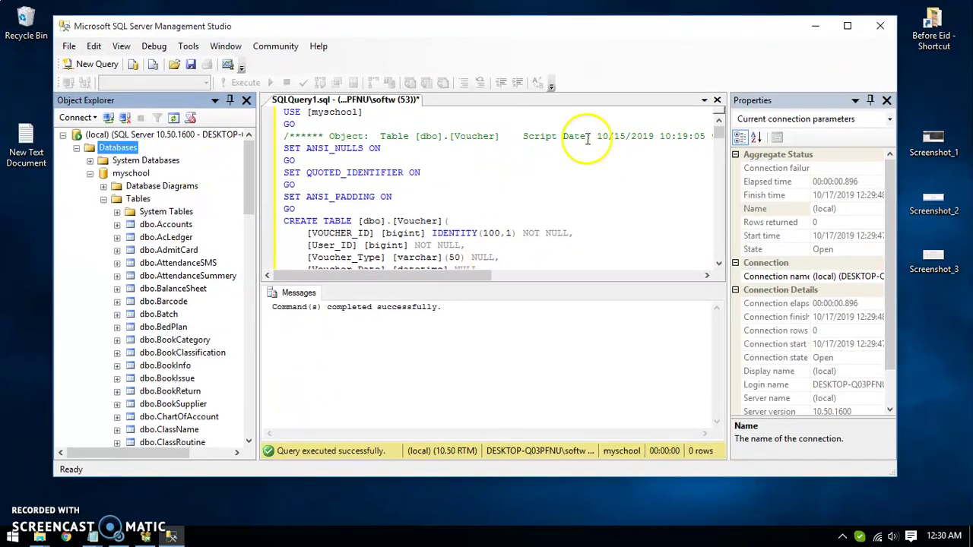
pyautogui.click(882, 28)
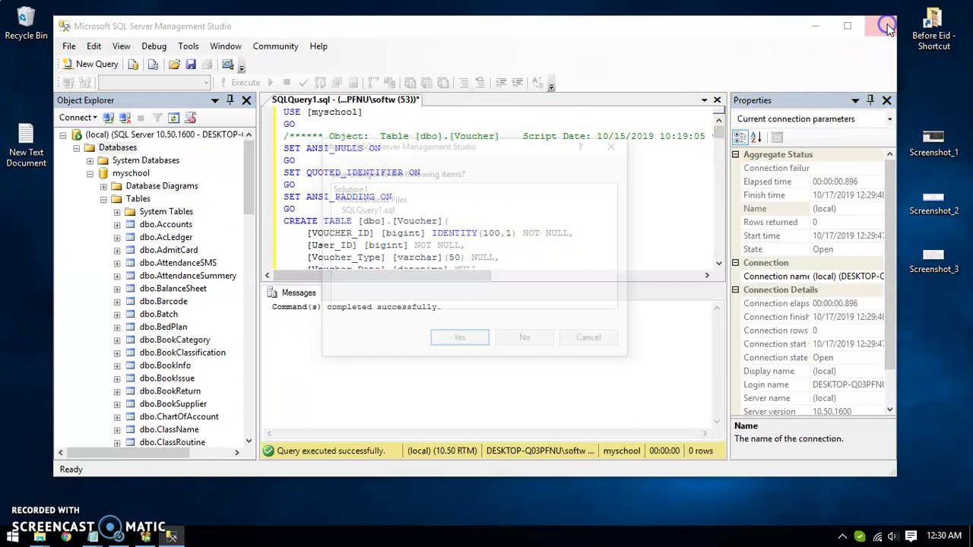
pyautogui.click(521, 342)
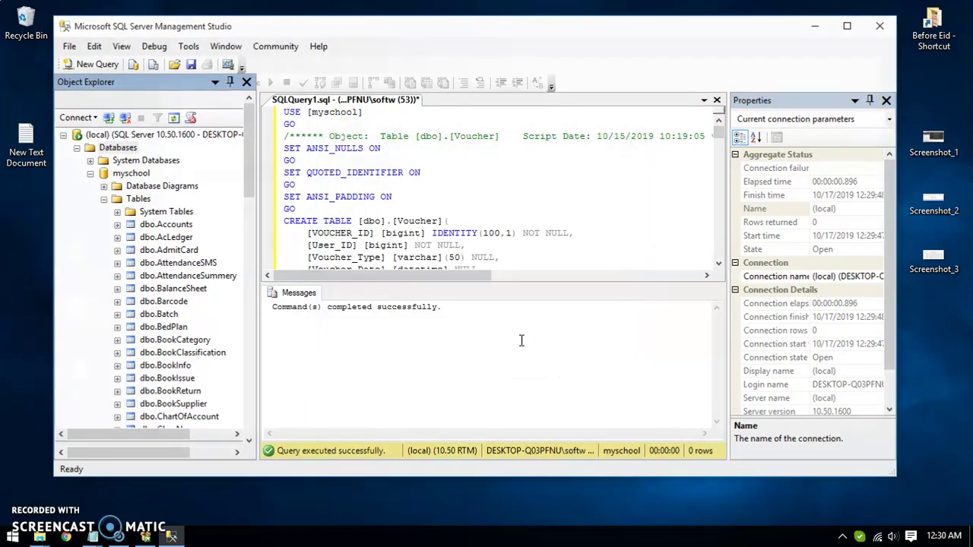
# Open the ConnectionString XML file from the desktop School Keeper folder for editing in Notepad.
pyautogui.moveTo(193, 207); pyautogui.dragTo(461, 207)
pyautogui.click(496, 205)
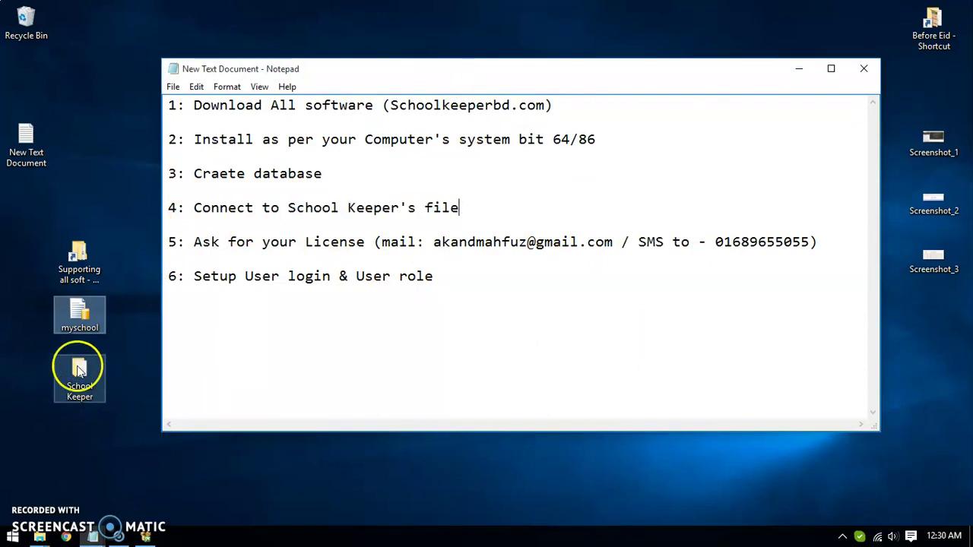
pyautogui.doubleClick(85, 374)
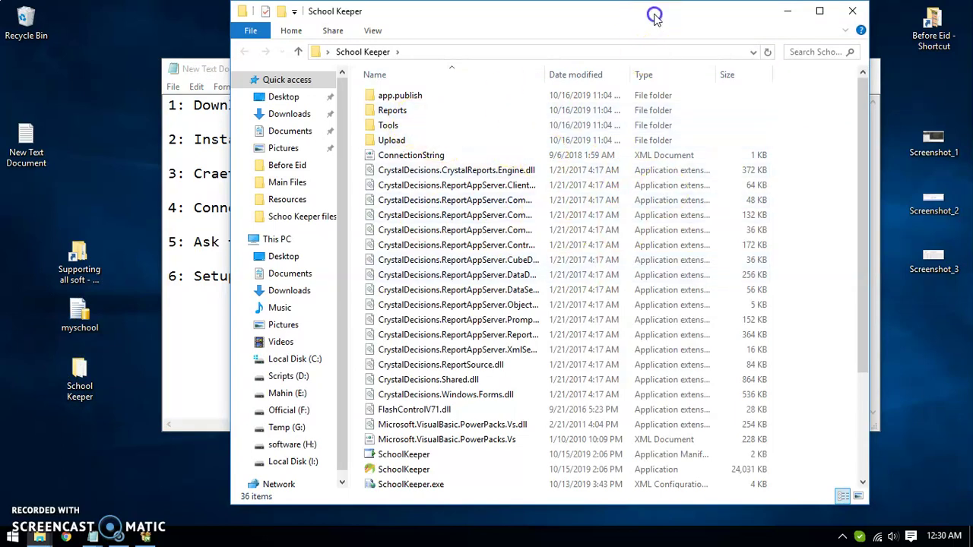
pyautogui.doubleClick(654, 16)
pyautogui.click(515, 165)
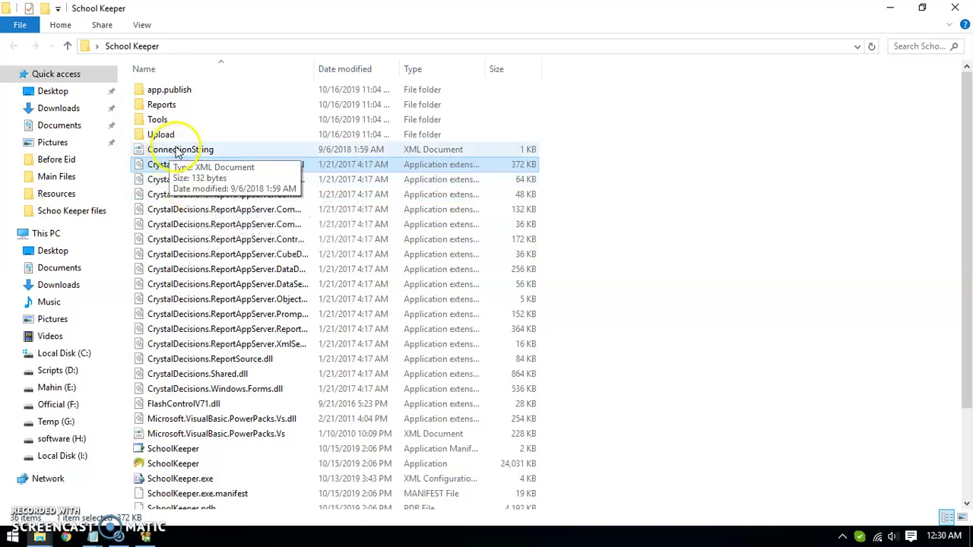
pyautogui.click(186, 151)
pyautogui.rightClick(195, 153)
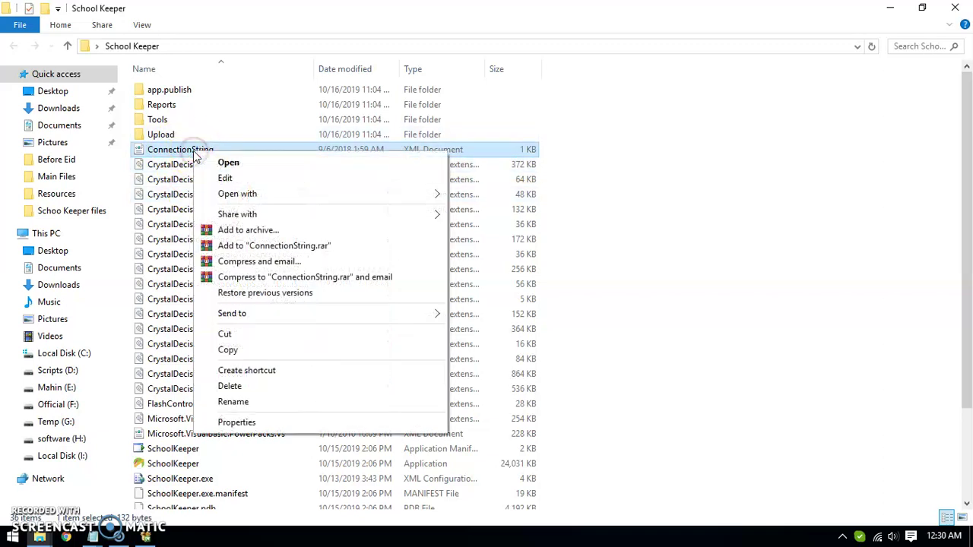
pyautogui.click(225, 179)
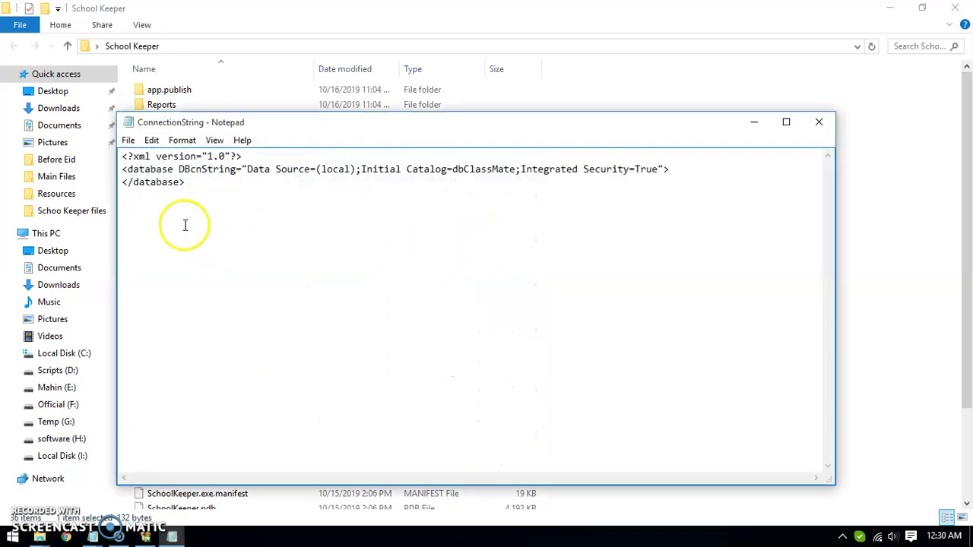
# Compare the Data Source in ConnectionString with the server name in Management Studio's Connect to Server dialog, closing Management Studio without connecting.
pyautogui.click(353, 169)
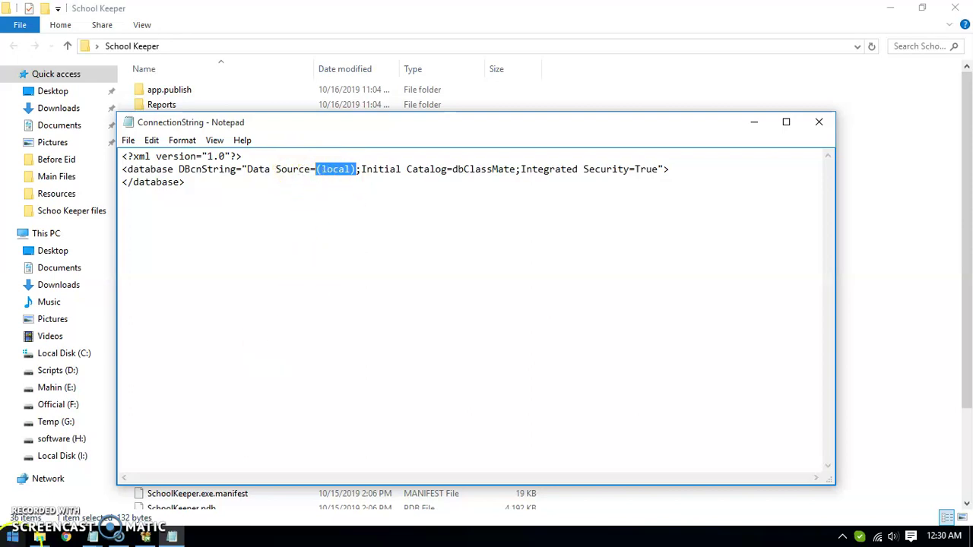
pyautogui.press('super')
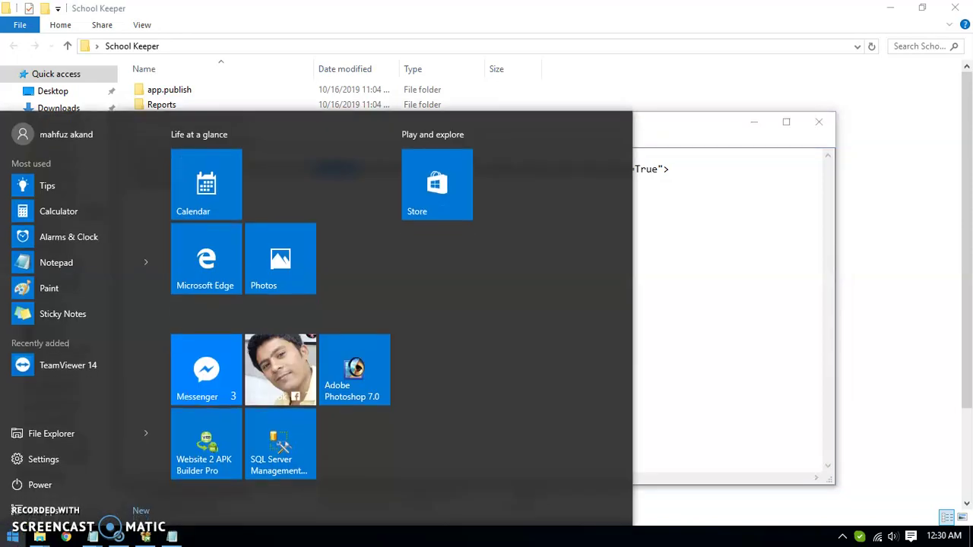
pyautogui.click(273, 452)
pyautogui.click(322, 173)
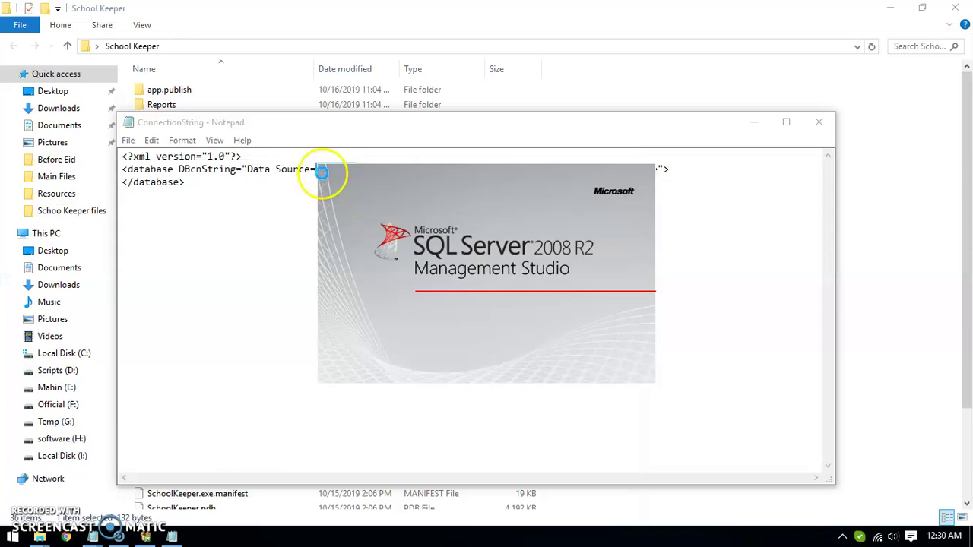
pyautogui.moveTo(355, 171); pyautogui.dragTo(322, 172)
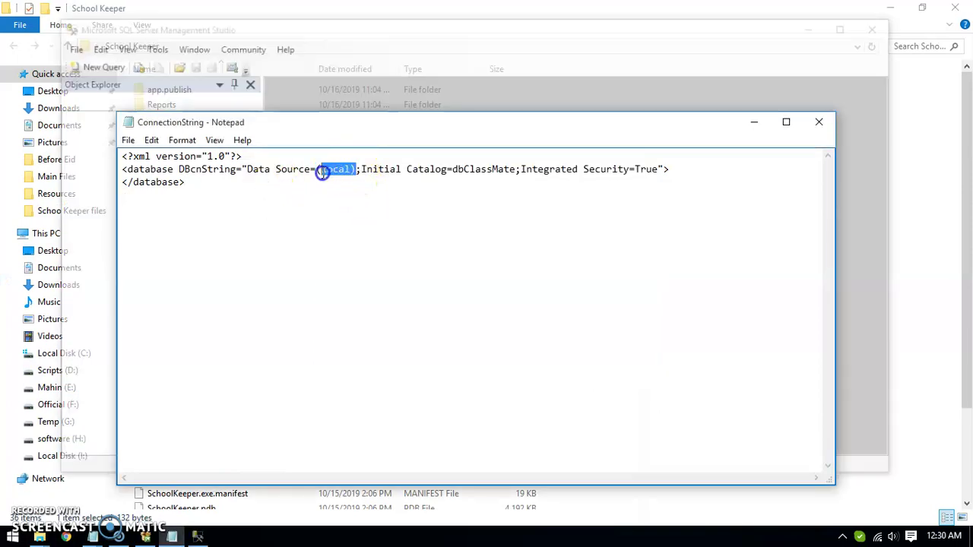
pyautogui.click(310, 168)
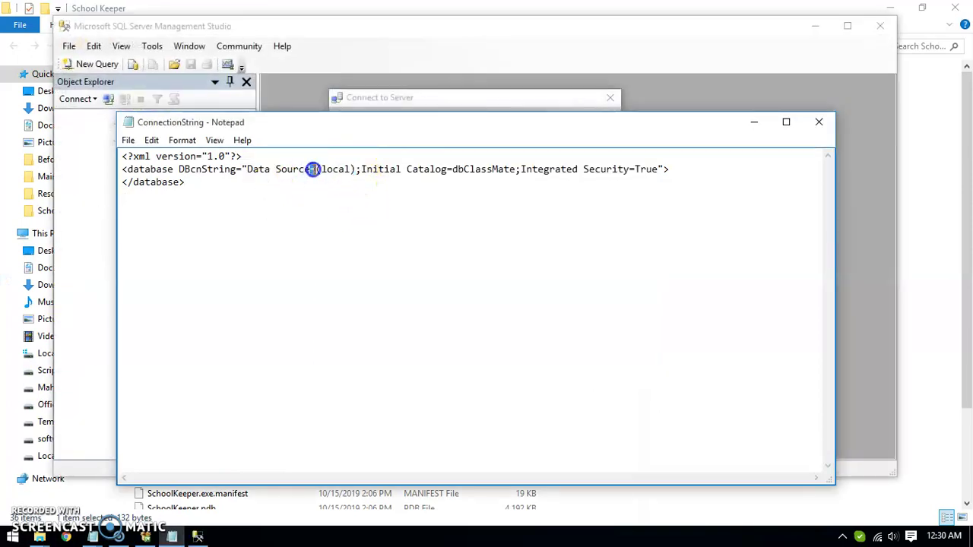
pyautogui.click(358, 171)
pyautogui.click(198, 536)
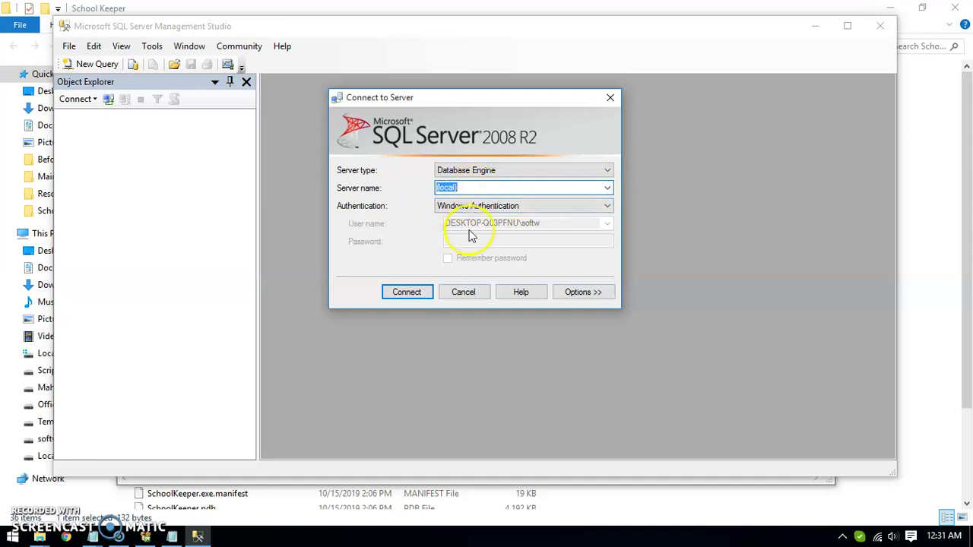
pyautogui.click(477, 293)
pyautogui.click(882, 26)
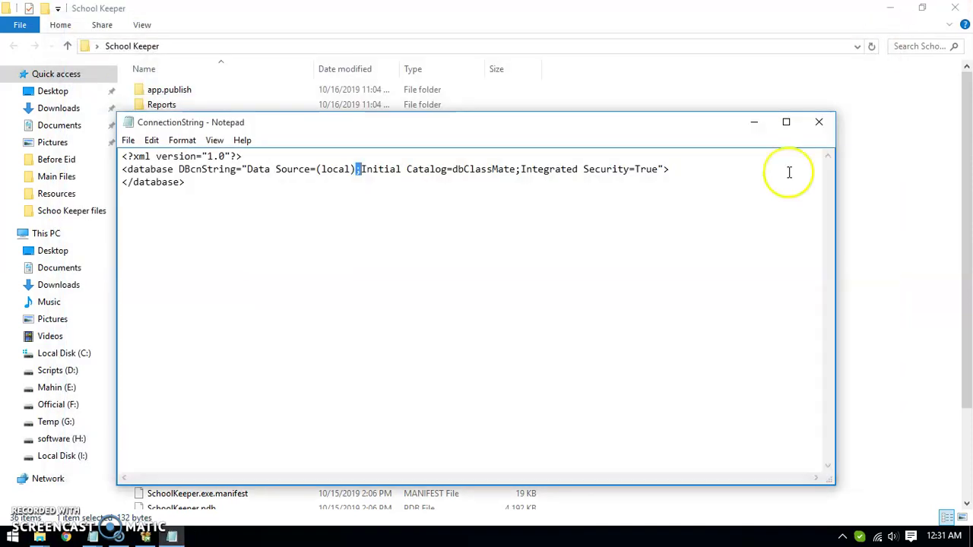
# Set the Initial Catalog in the ConnectionString file to myschool, save the file and close it.
pyautogui.moveTo(463, 170); pyautogui.dragTo(454, 171)
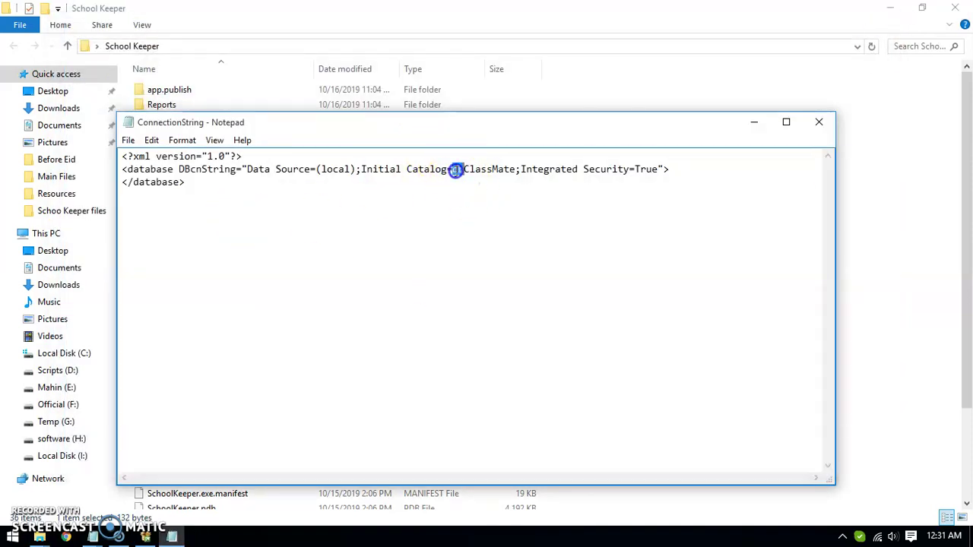
pyautogui.press('Delete')
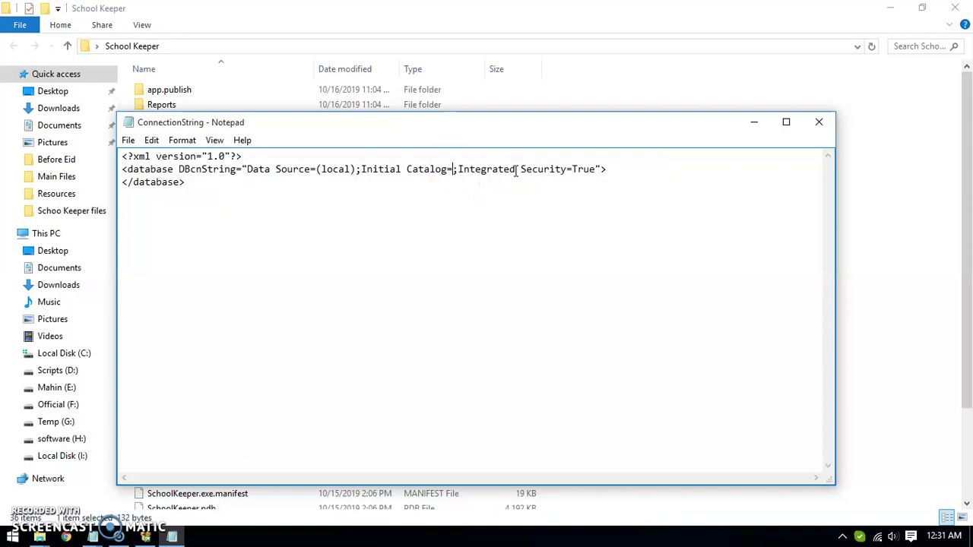
pyautogui.write('mysch')
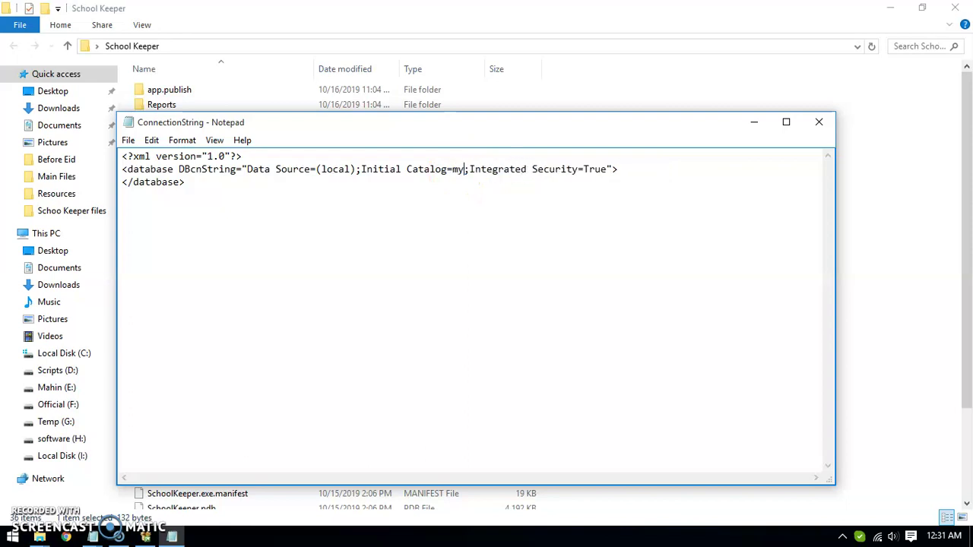
pyautogui.write('ool')
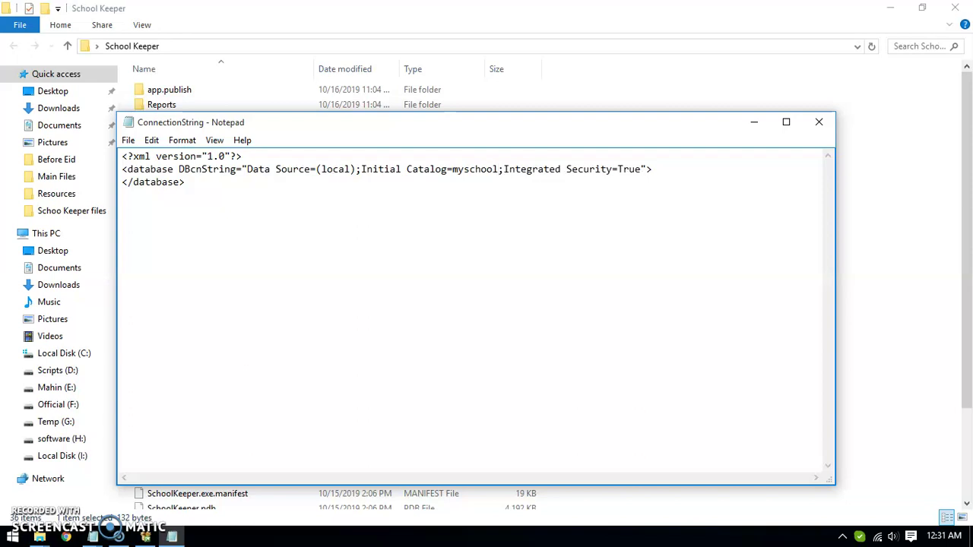
pyautogui.click(128, 140)
pyautogui.click(156, 190)
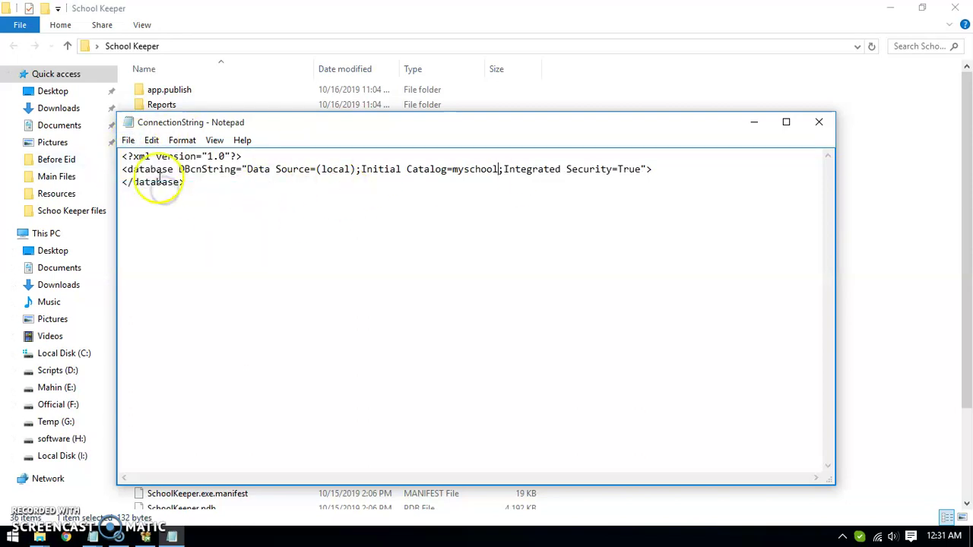
pyautogui.click(818, 122)
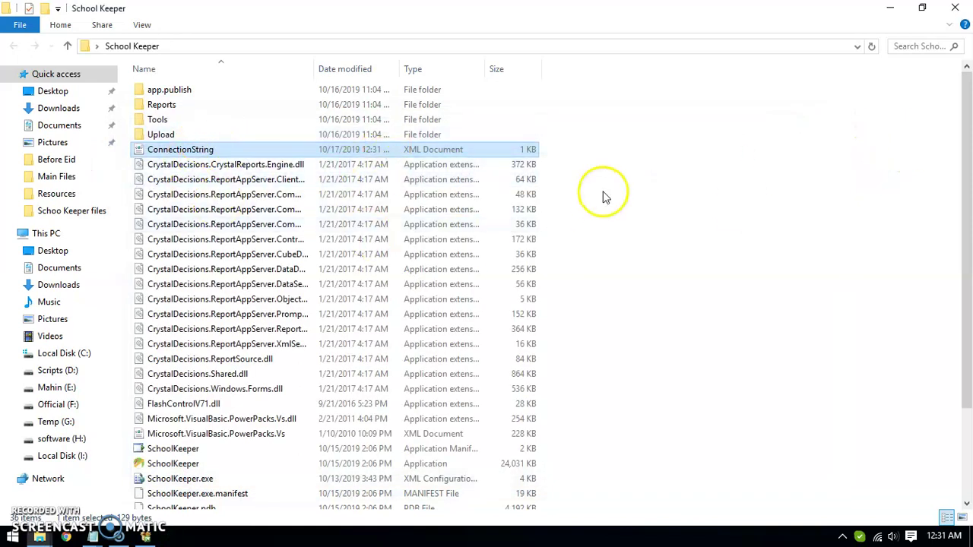
# Create a desktop shortcut to the SchoolKeeper application in the School Keeper folder and close the folder window.
pyautogui.click(635, 203)
pyautogui.scroll(-3, 638, 209)
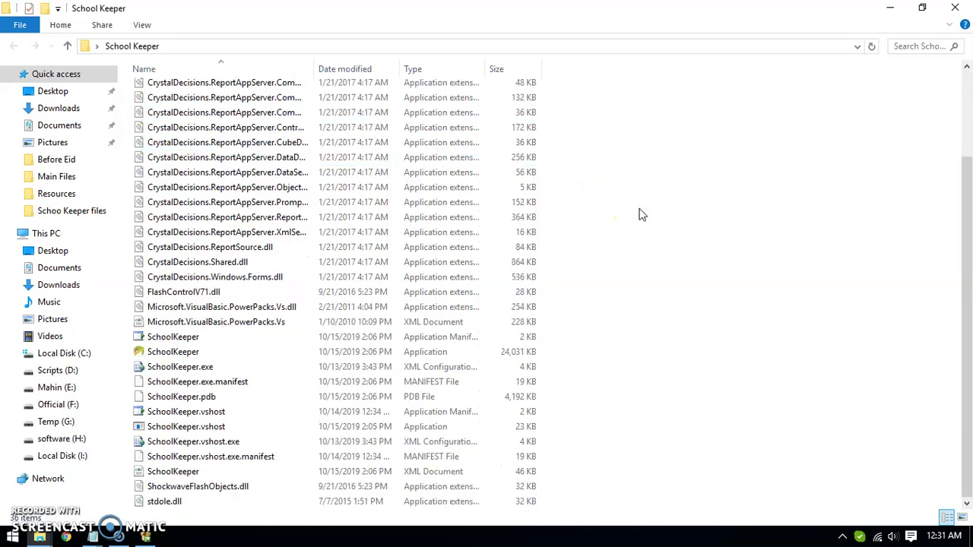
pyautogui.rightClick(172, 354)
pyautogui.moveTo(241, 243)
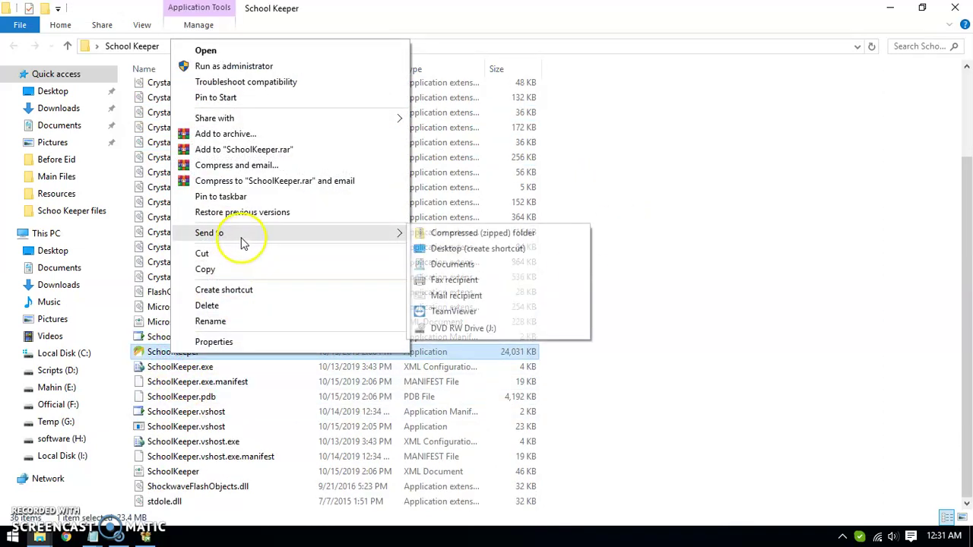
pyautogui.click(494, 249)
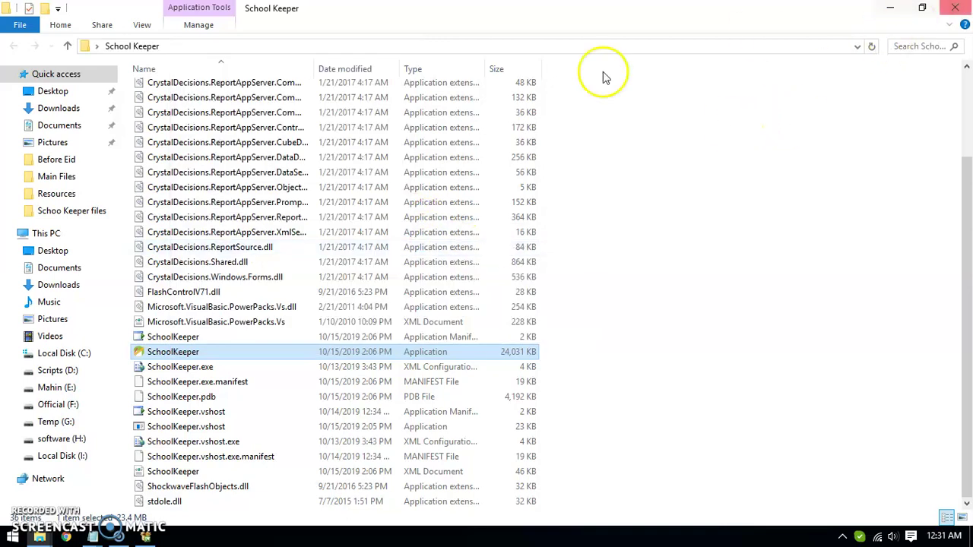
pyautogui.click(954, 8)
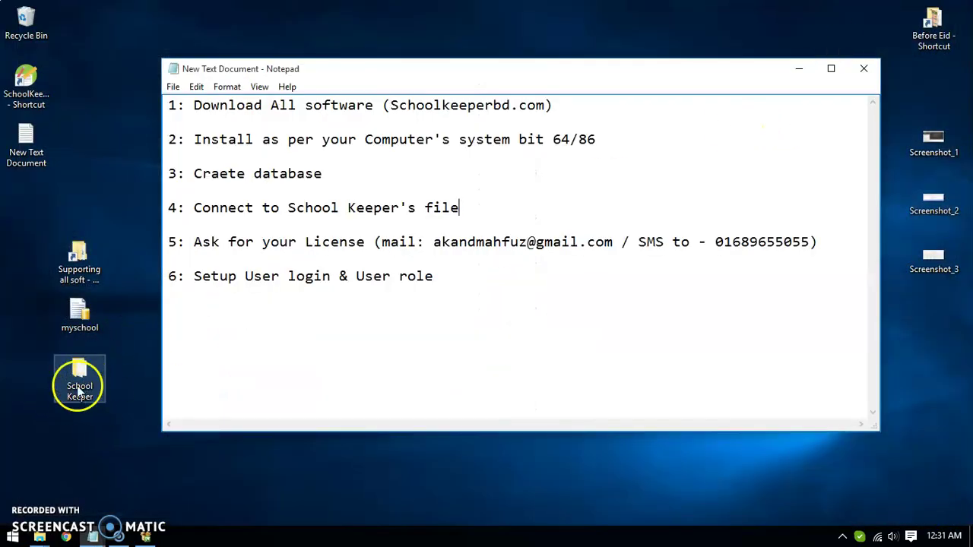
# Launch School Keeper from its desktop shortcut and review the e-mail and SMS contacts for requesting a license in the Notepad checklist.
pyautogui.doubleClick(28, 93)
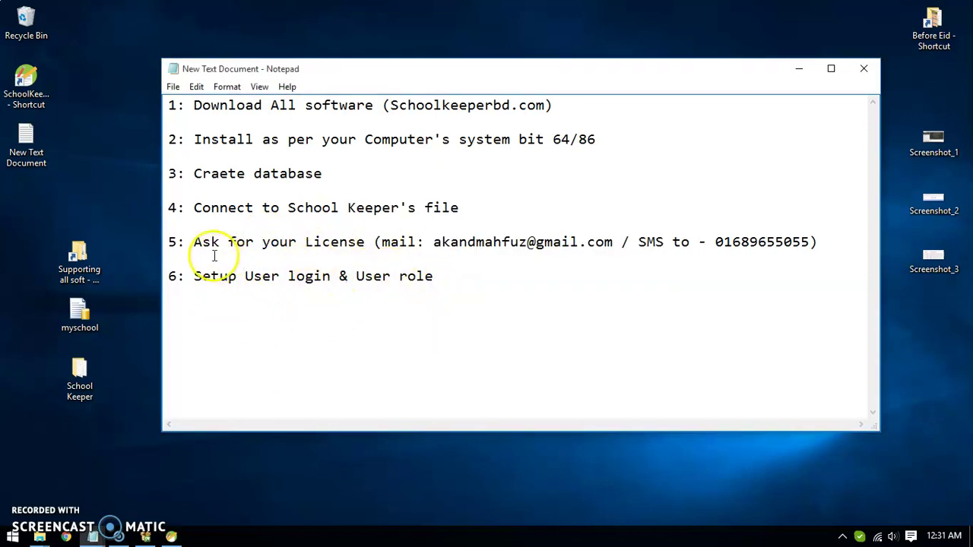
pyautogui.moveTo(193, 242); pyautogui.dragTo(336, 240)
pyautogui.click(348, 242)
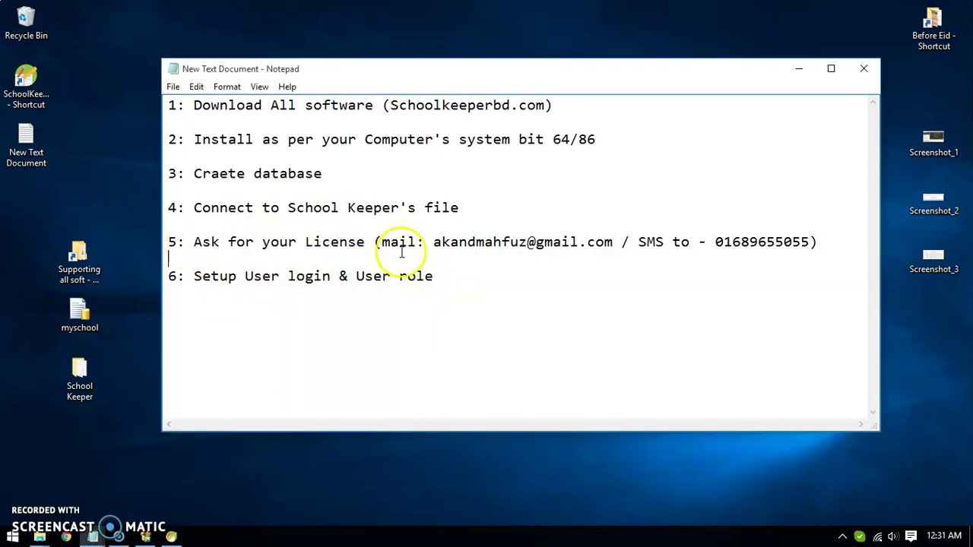
pyautogui.moveTo(432, 242); pyautogui.dragTo(617, 242)
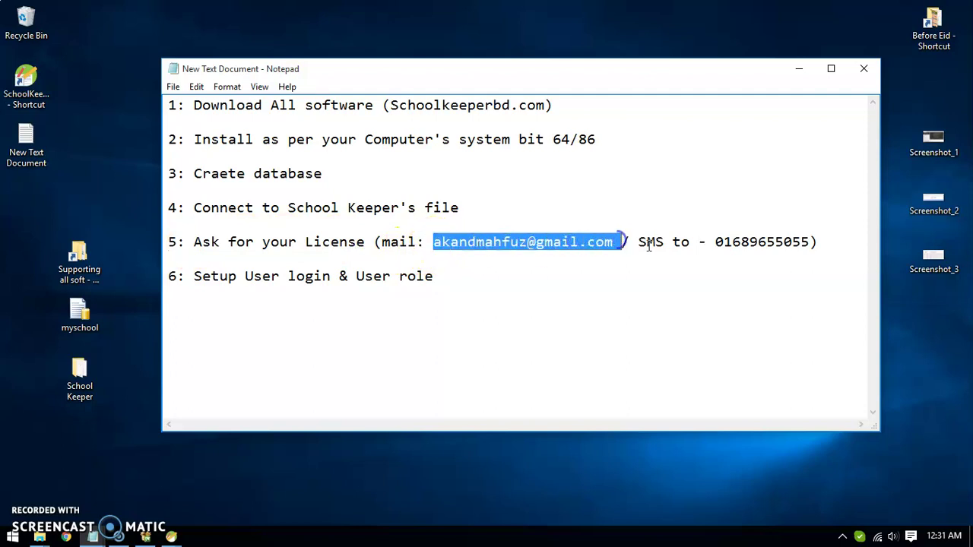
pyautogui.moveTo(715, 242); pyautogui.dragTo(775, 242)
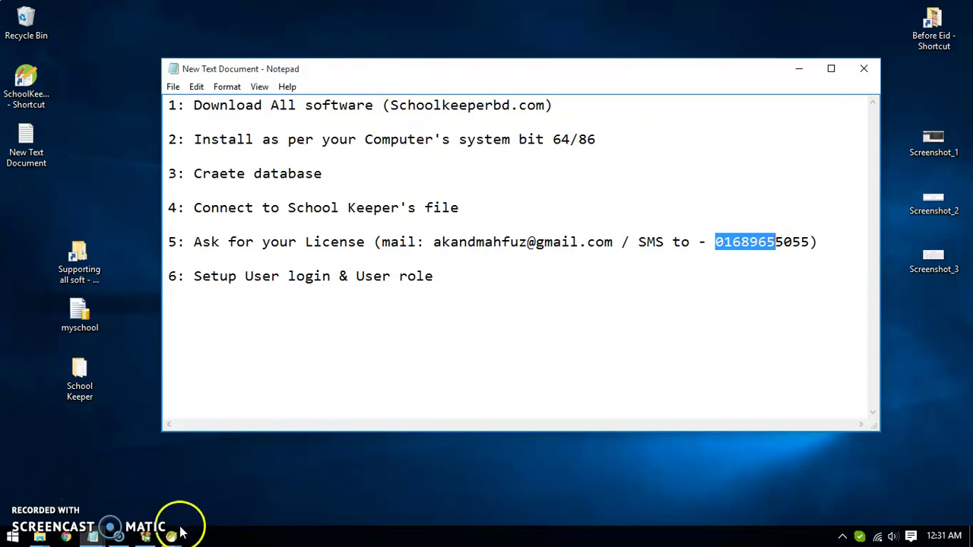
# Bring School Keeper's Quick Start prompt forward, decline the Administrator account setup and close the Authentication window.
pyautogui.moveTo(175, 535)
pyautogui.moveTo(156, 465)
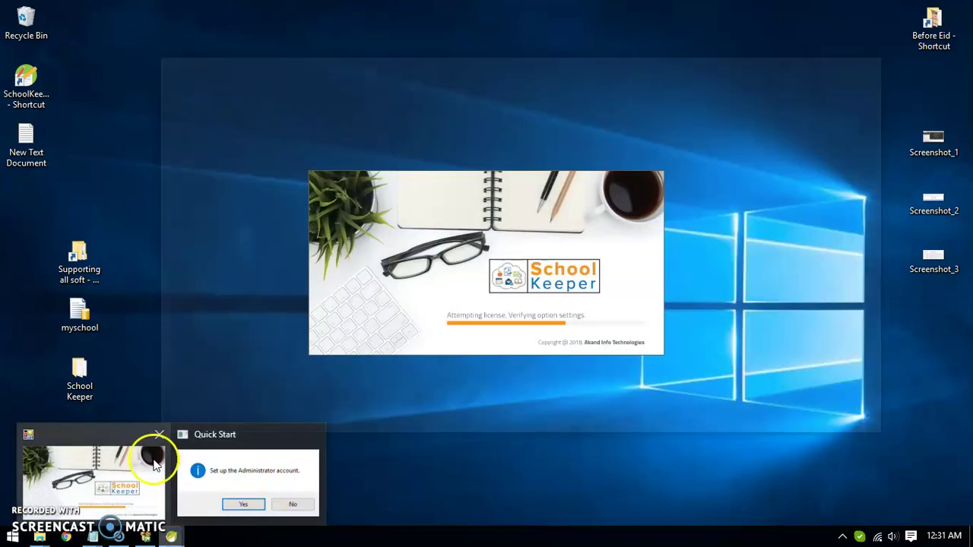
pyautogui.moveTo(184, 460)
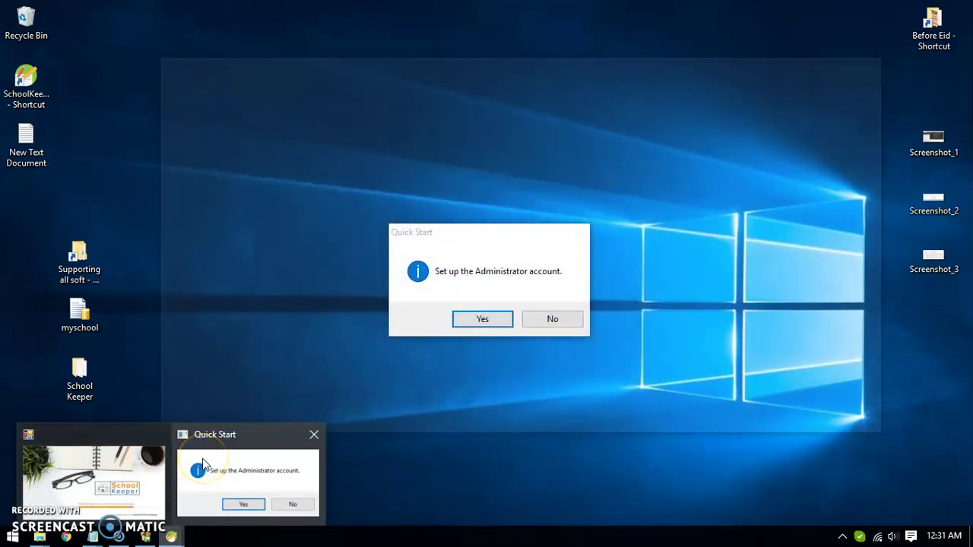
pyautogui.click(251, 475)
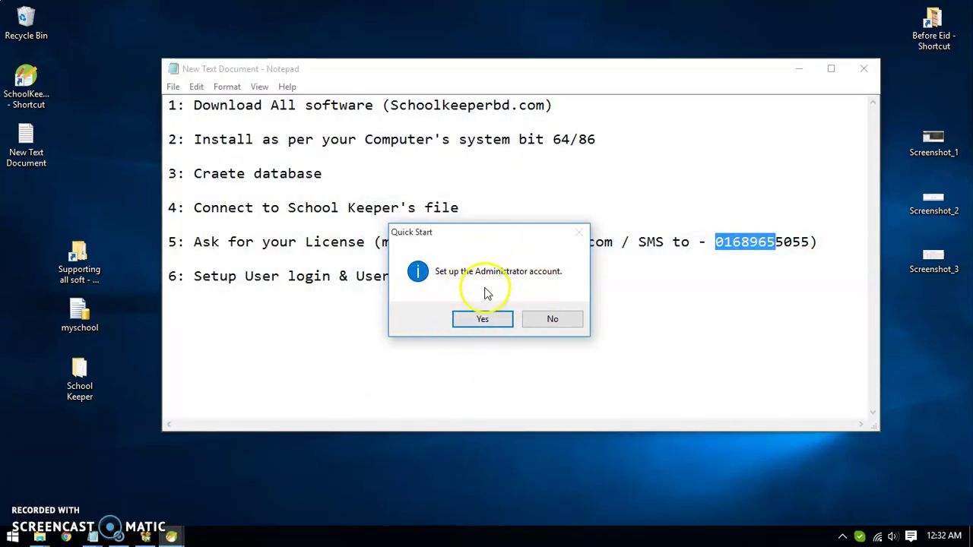
pyautogui.click(557, 319)
pyautogui.click(631, 320)
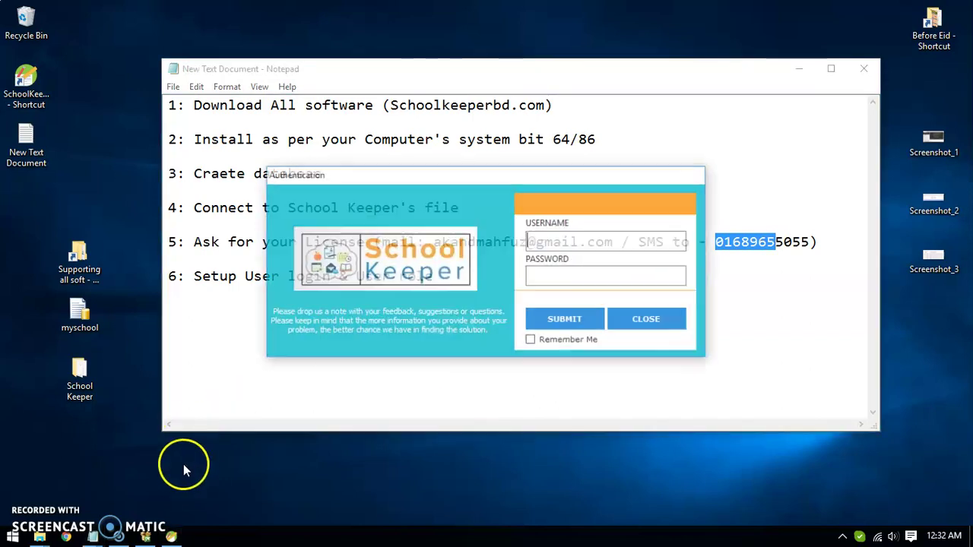
pyautogui.click(651, 323)
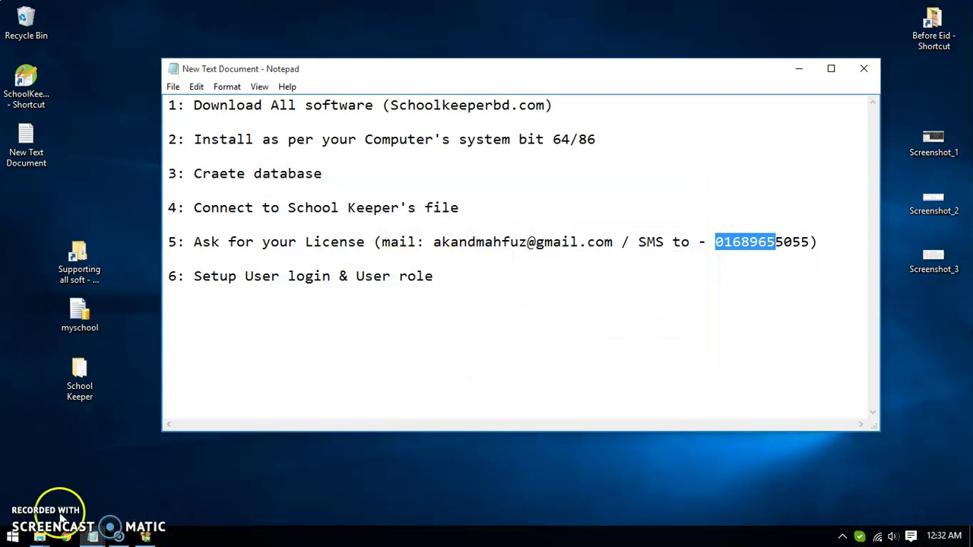
# Launch School Keeper again from its desktop shortcut.
pyautogui.click(122, 536)
pyautogui.click(25, 518)
pyautogui.click(21, 91)
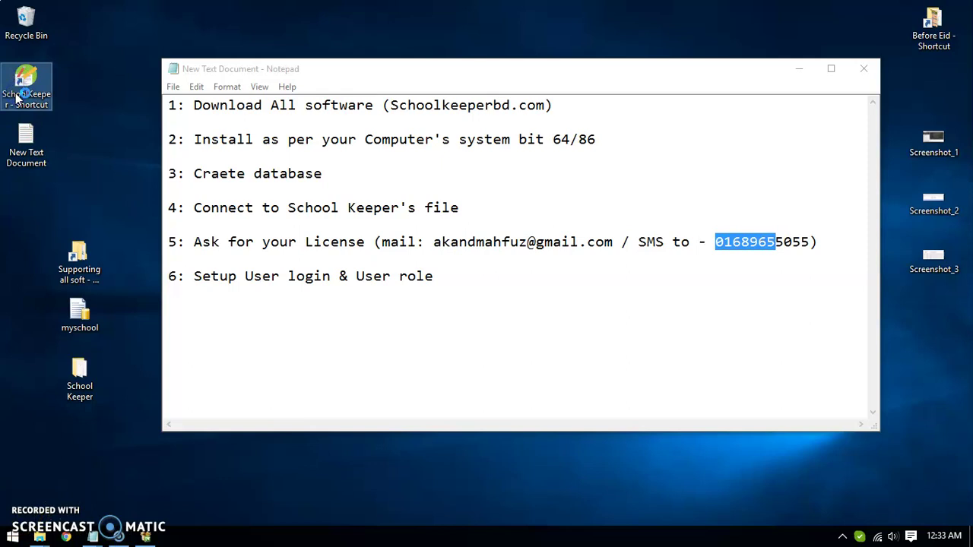
pyautogui.doubleClick(17, 95)
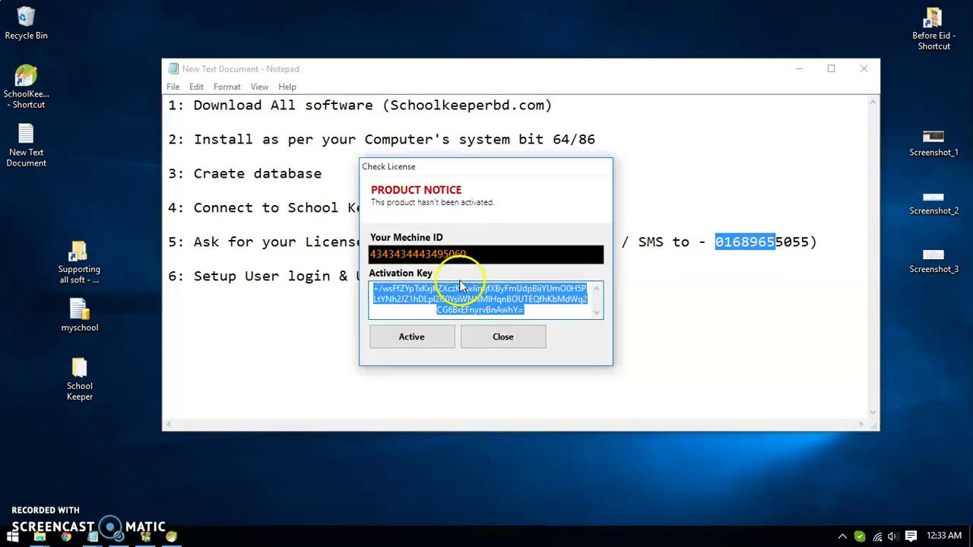
# Examine the machine ID and the activation key in the Check License window.
pyautogui.moveTo(462, 254); pyautogui.dragTo(370, 254)
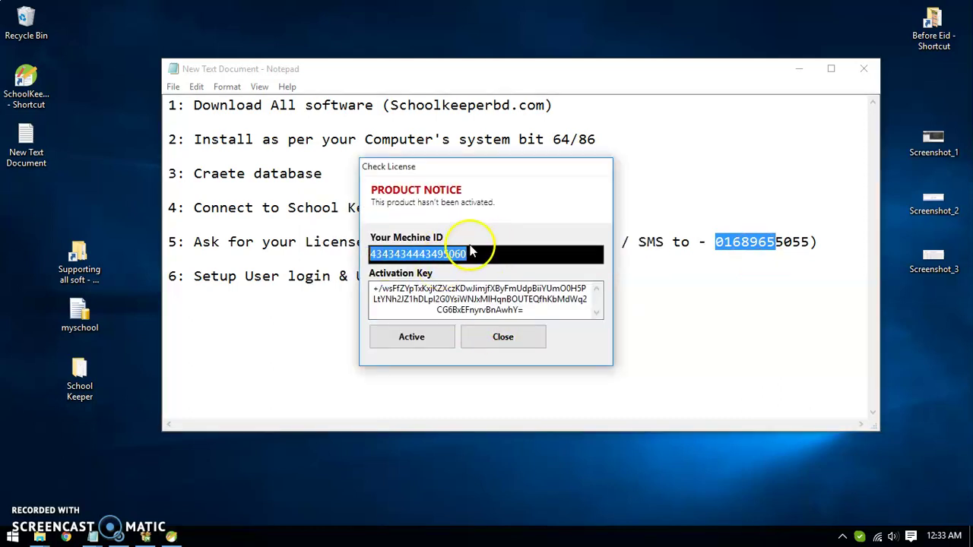
pyautogui.moveTo(532, 311); pyautogui.dragTo(369, 292)
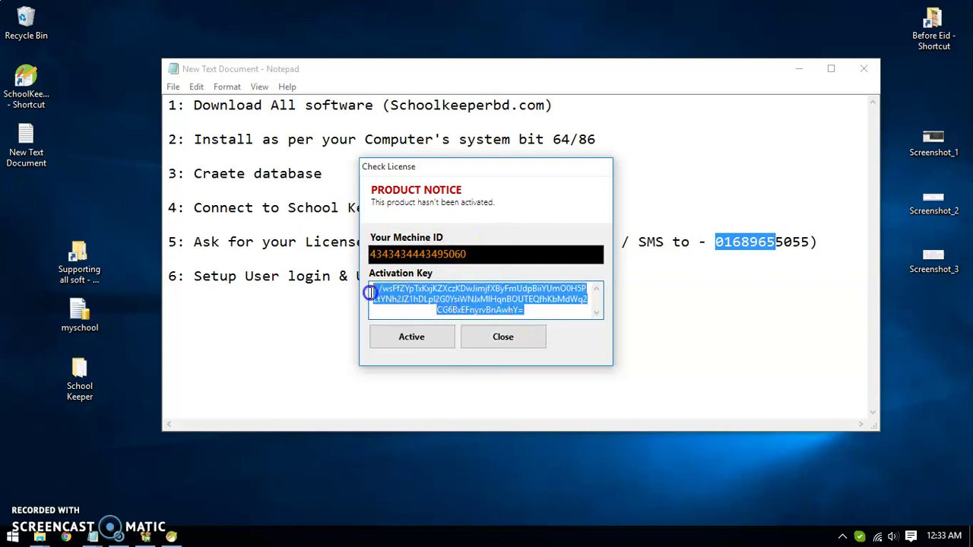
pyautogui.click(547, 310)
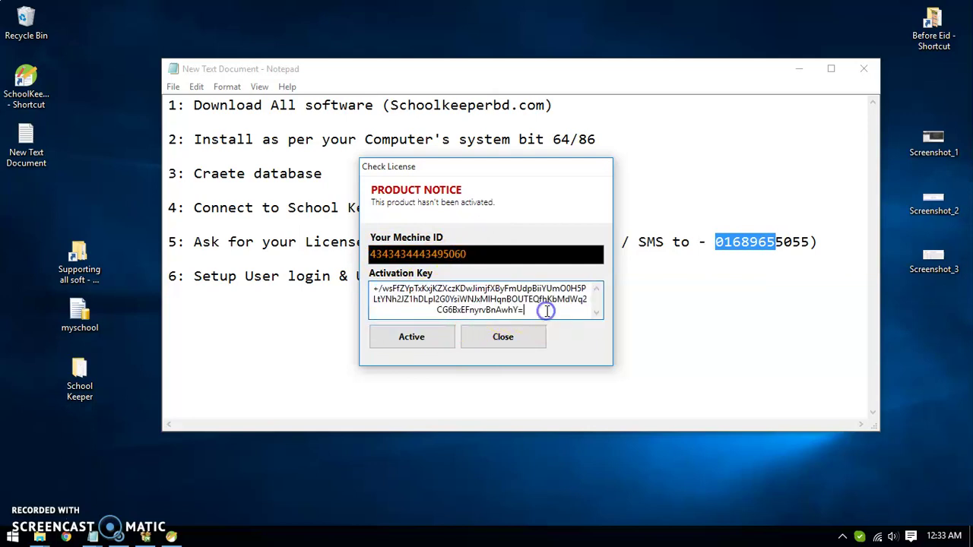
pyautogui.moveTo(503, 304); pyautogui.dragTo(385, 290)
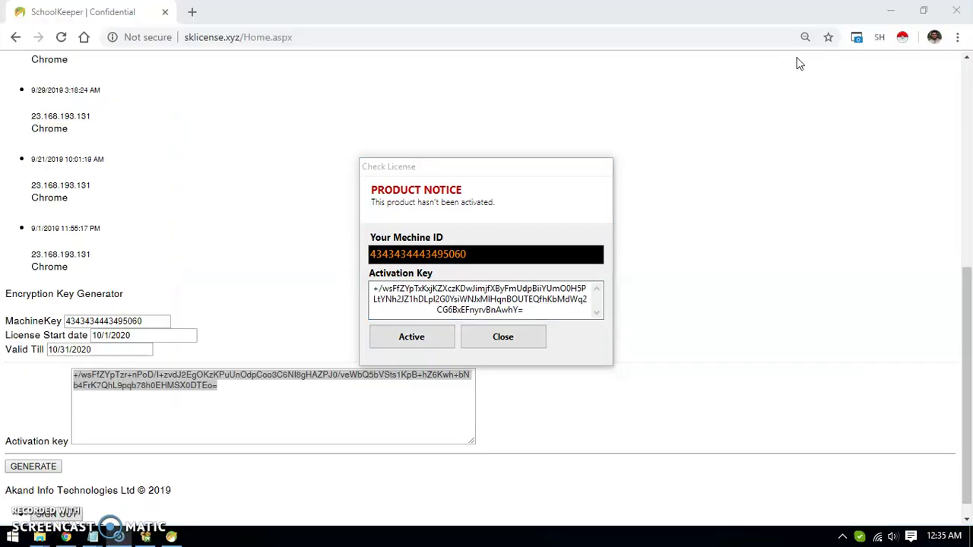
# Replace the activation key in Check License with the one generated on the sklicense.xyz page in Chrome and activate the product.
pyautogui.click(66, 536)
pyautogui.click(891, 11)
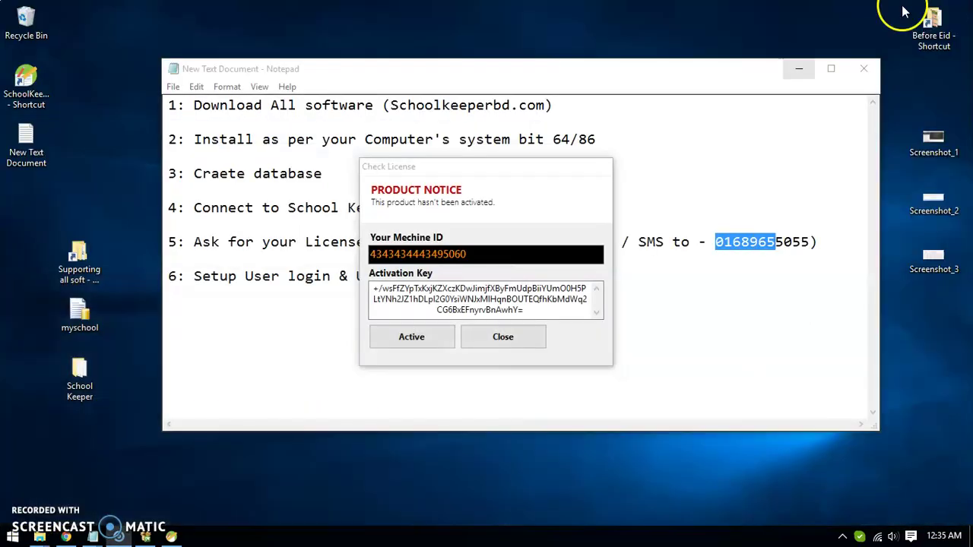
pyautogui.moveTo(552, 309); pyautogui.dragTo(354, 289)
pyautogui.hotkey('ctrl', 'v')
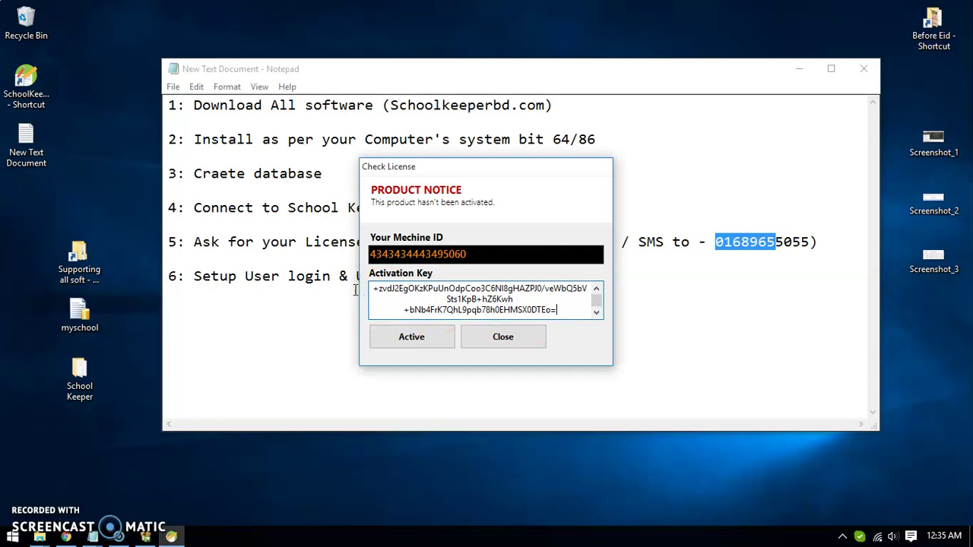
pyautogui.click(440, 340)
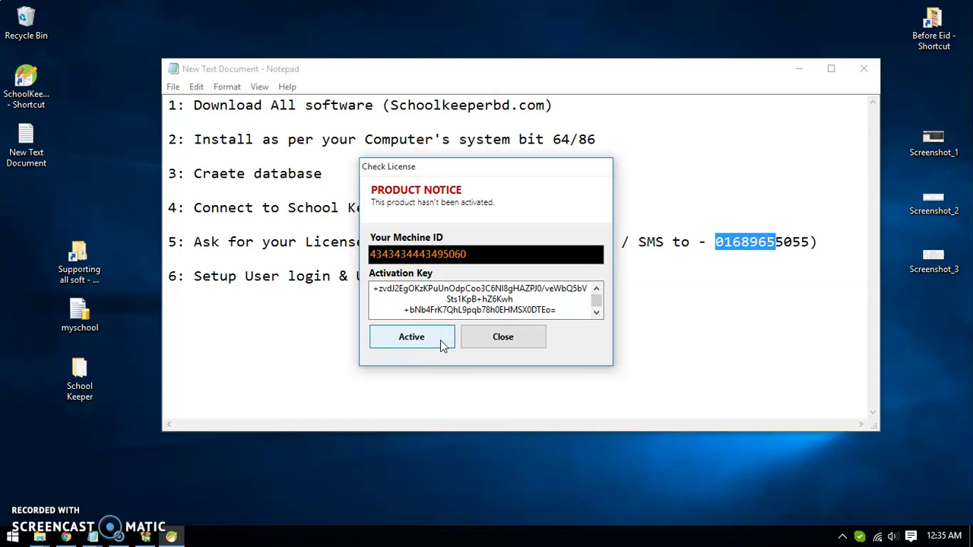
pyautogui.click(441, 339)
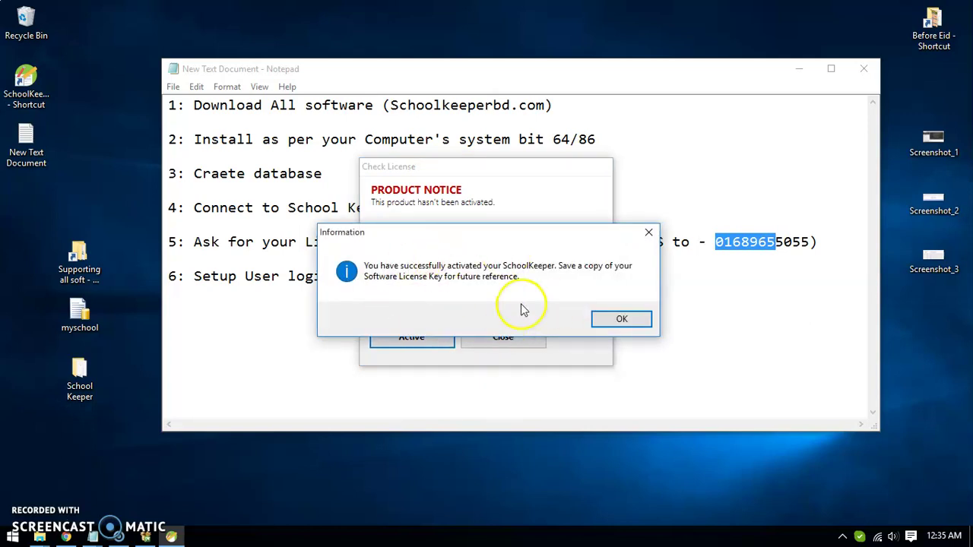
pyautogui.click(621, 319)
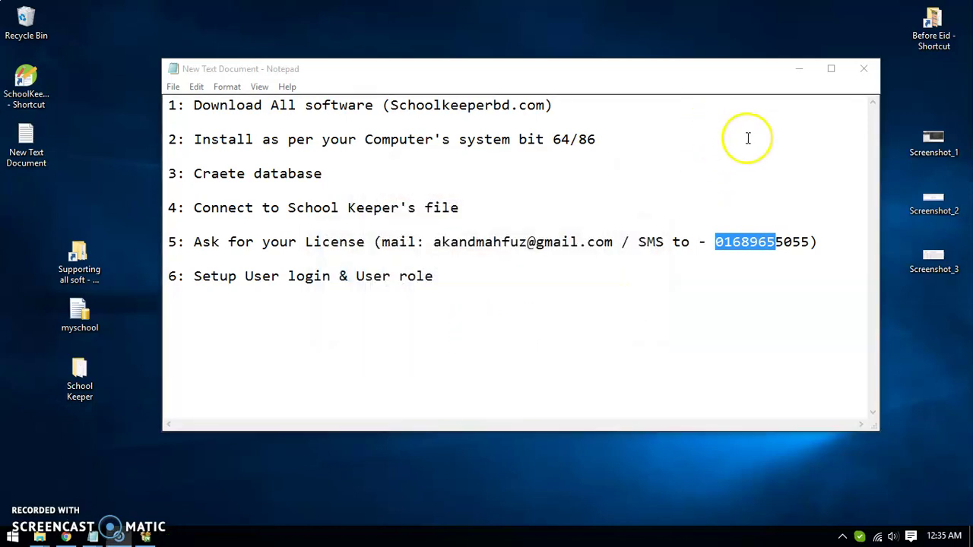
# Minimize the Notepad checklist, relaunch School Keeper and agree to set up the Administrator account and the user permission.
pyautogui.click(798, 69)
pyautogui.doubleClick(17, 91)
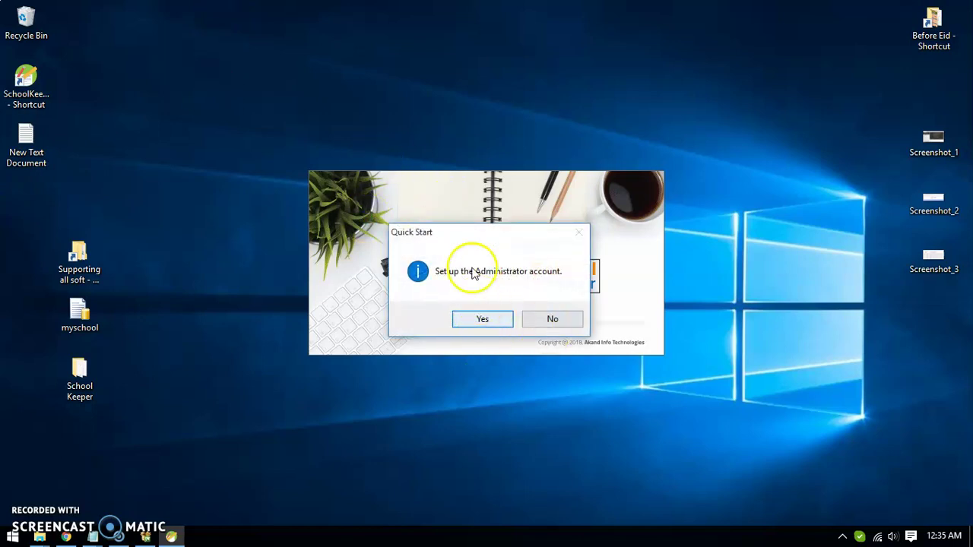
pyautogui.click(486, 320)
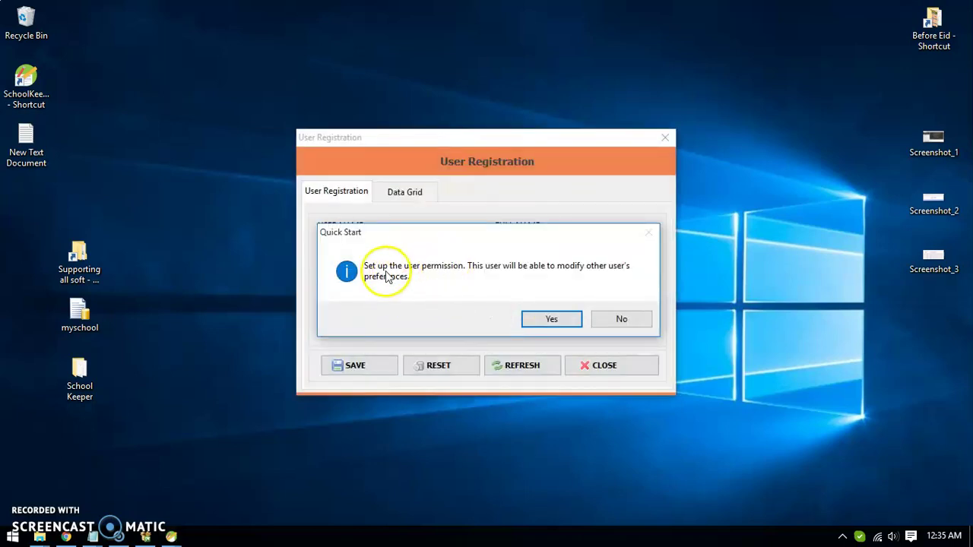
pyautogui.click(554, 319)
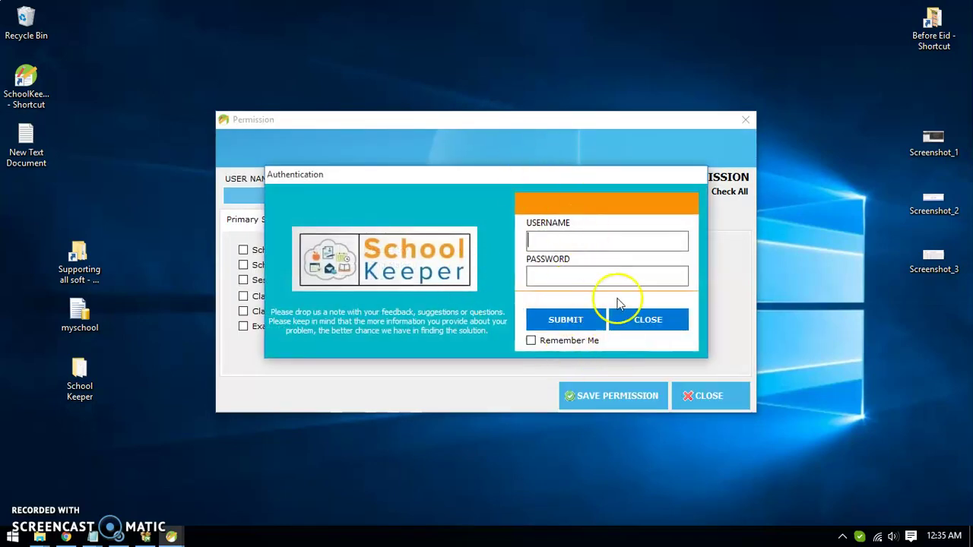
# Move the Authentication and Permission windows aside and reposition User Registration so that its whole form is accessible.
pyautogui.moveTo(517, 188); pyautogui.dragTo(148, 316)
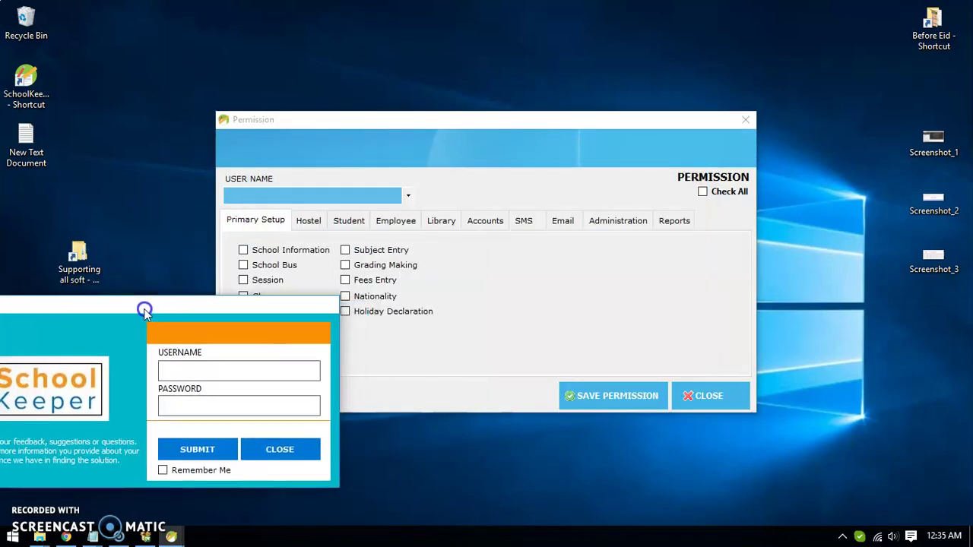
pyautogui.click(448, 120)
pyautogui.moveTo(486, 121); pyautogui.dragTo(217, 264)
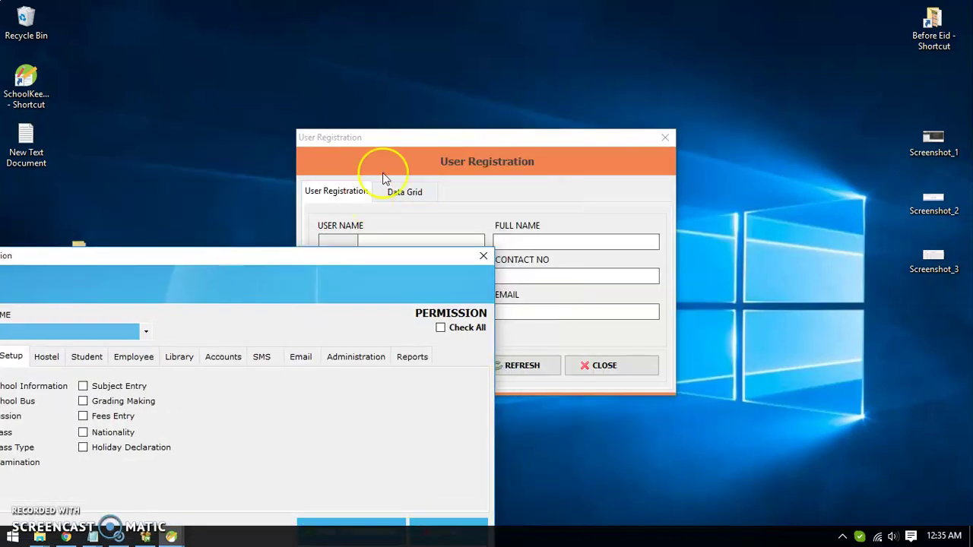
pyautogui.moveTo(437, 139); pyautogui.dragTo(444, 10)
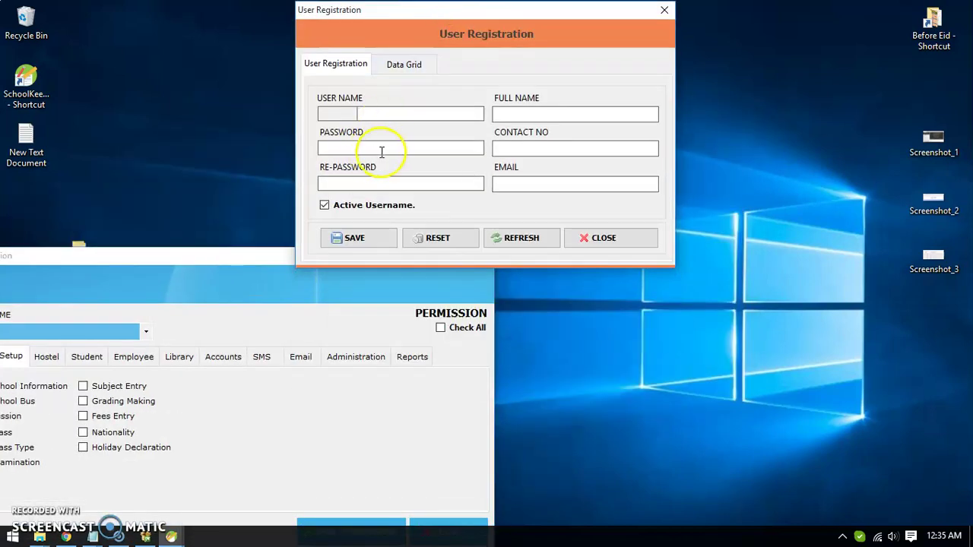
# Register the active user admin with the account password and full name, save the record and close User Registration.
pyautogui.click(390, 113)
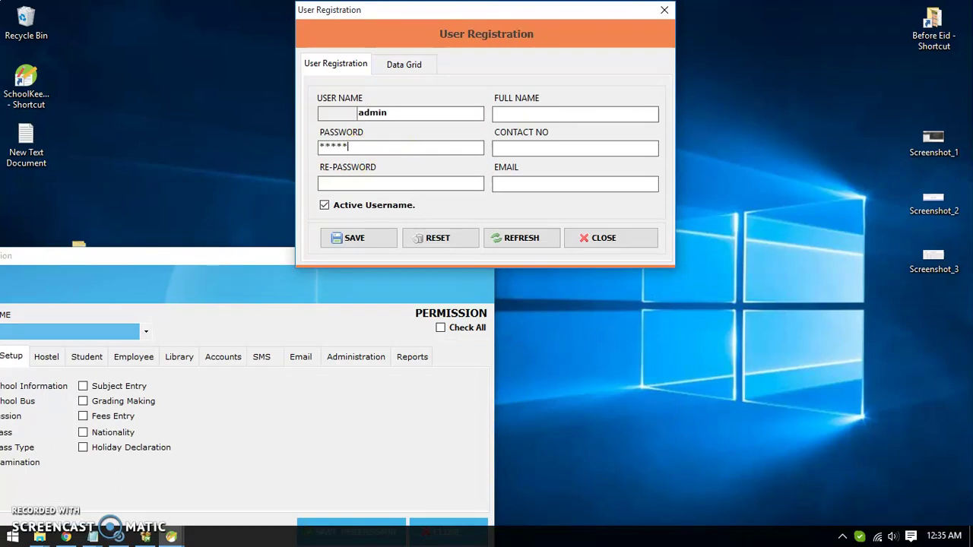
pyautogui.click(364, 186)
pyautogui.write('a')
pyautogui.click(554, 115)
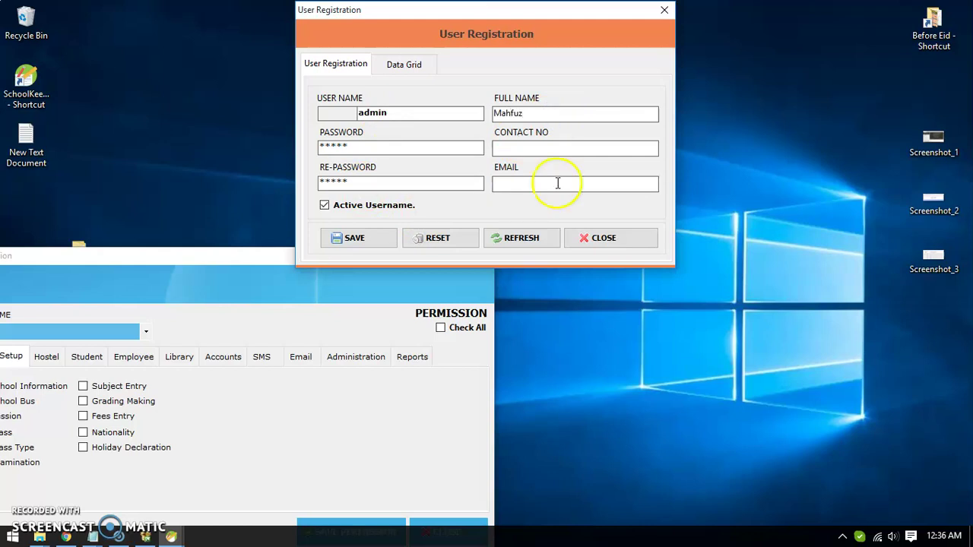
pyautogui.click(372, 238)
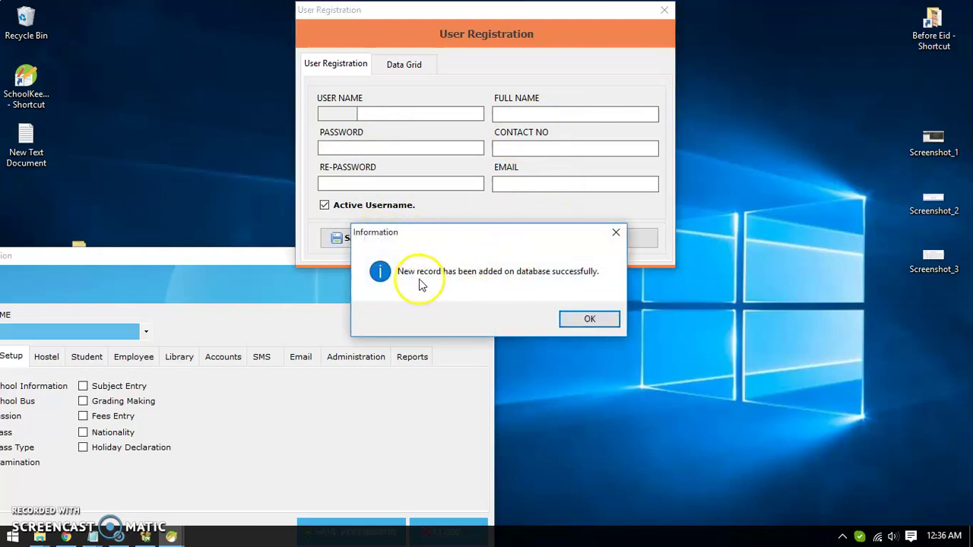
pyautogui.click(598, 319)
pyautogui.click(613, 239)
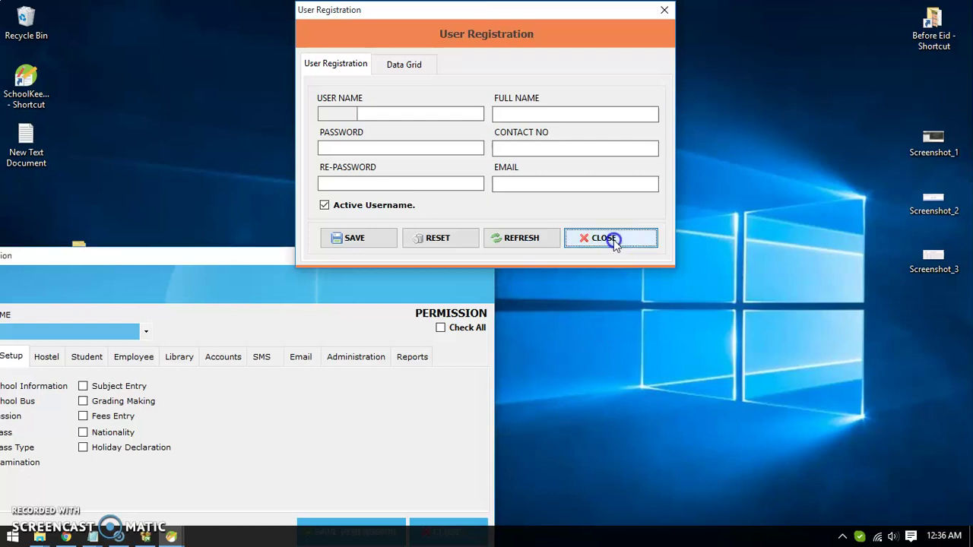
# Close the Permission window without assigning permissions and close the Authentication window without logging in.
pyautogui.moveTo(430, 254); pyautogui.dragTo(631, 40)
pyautogui.click(649, 315)
pyautogui.click(238, 362)
pyautogui.click(296, 449)
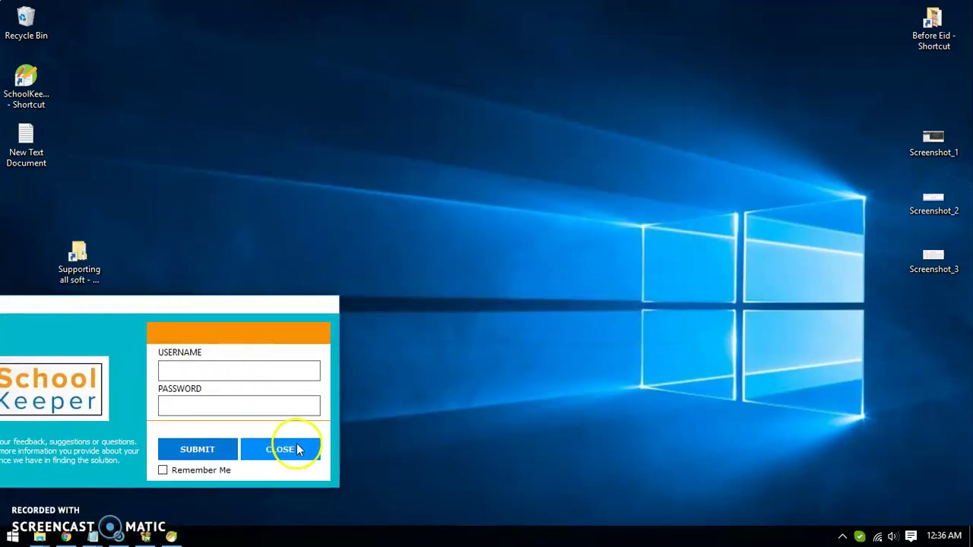
# Relaunch School Keeper, accept the user permission setup, and move the Authentication and Permission windows apart.
pyautogui.click(6, 82)
pyautogui.doubleClick(6, 82)
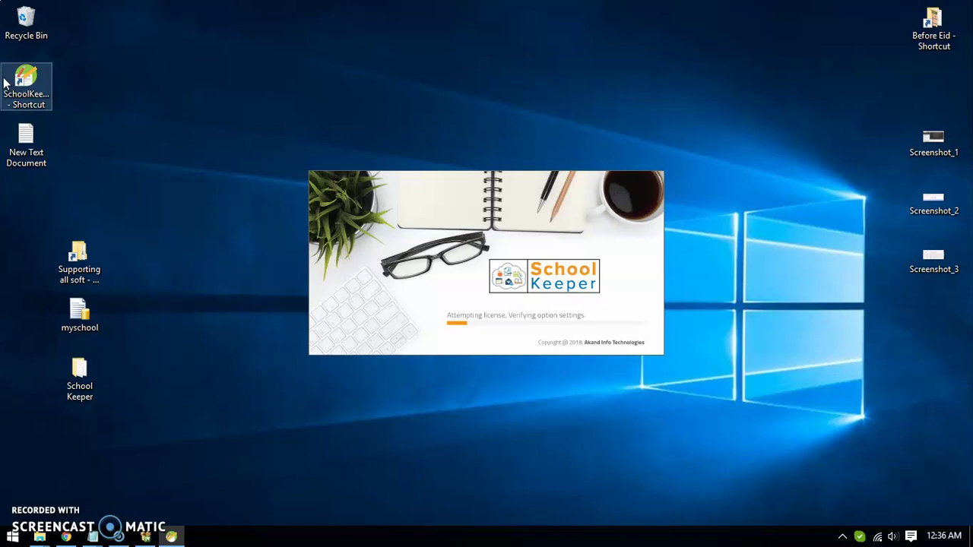
pyautogui.click(574, 292)
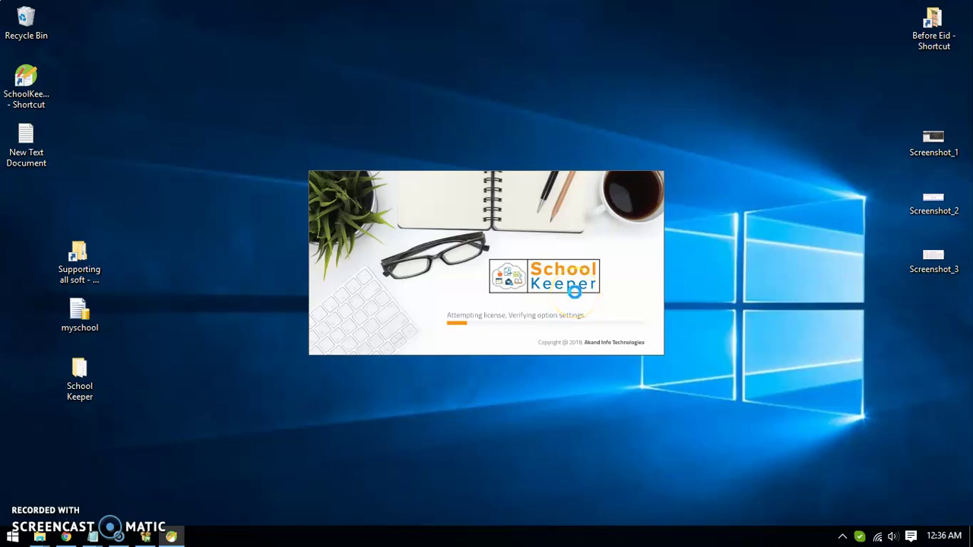
pyautogui.click(565, 324)
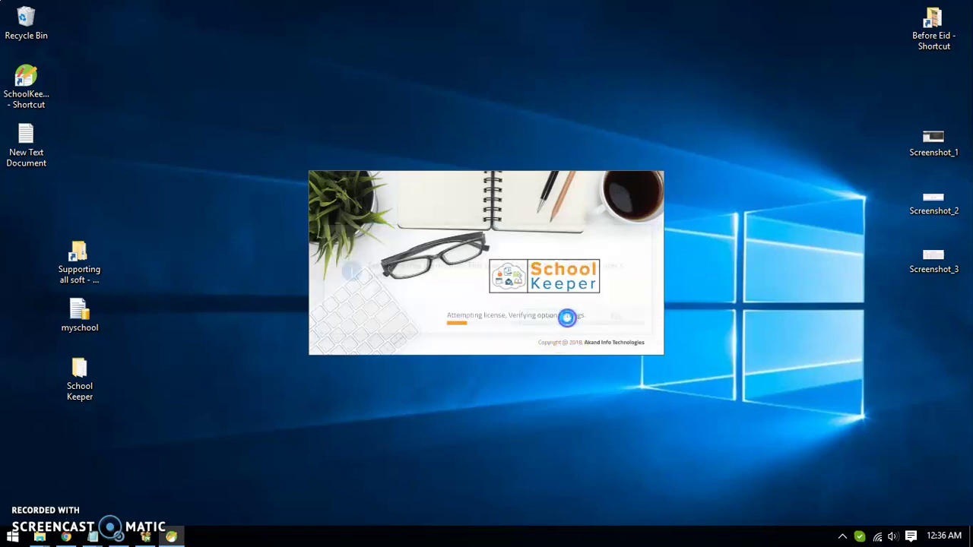
pyautogui.moveTo(548, 175); pyautogui.dragTo(254, 342)
pyautogui.moveTo(426, 124); pyautogui.dragTo(439, 39)
# Choose the user admin for permissions and mark School Information, School Bus and Session in Primary Setup.
pyautogui.click(402, 109)
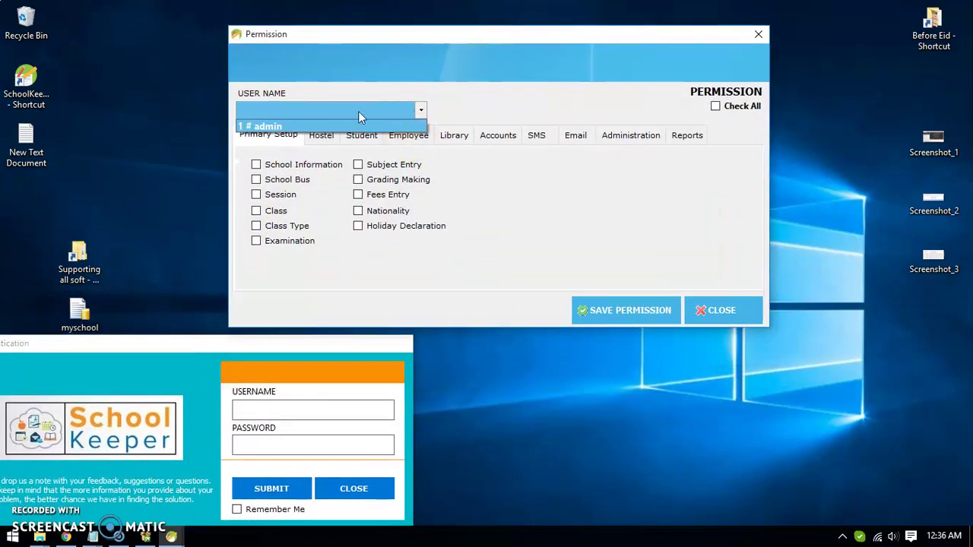
pyautogui.click(304, 126)
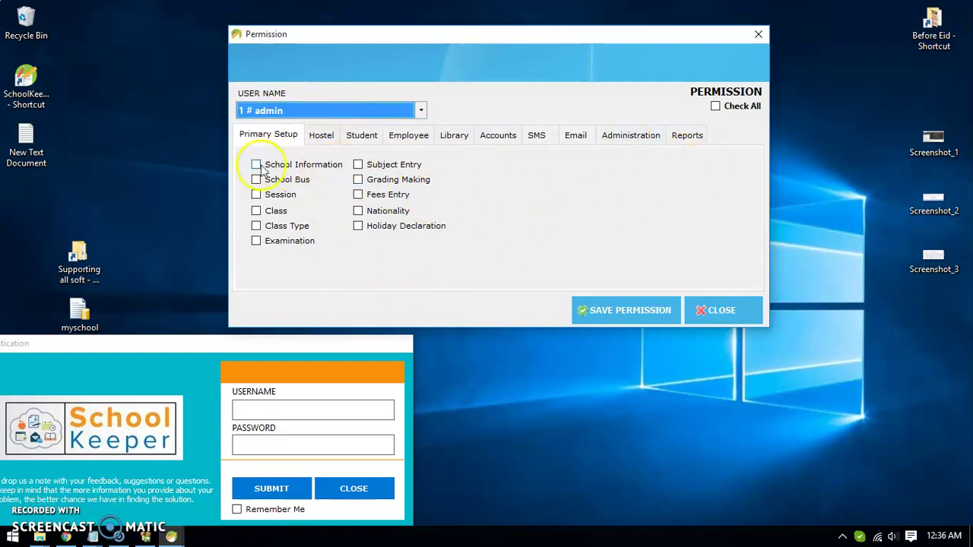
pyautogui.click(257, 165)
pyautogui.click(259, 181)
pyautogui.click(259, 195)
# Examine the permission options available for Hostel, Student, Employee, Library, SMS, Accounts, Administration and Reports.
pyautogui.click(313, 137)
pyautogui.click(361, 136)
pyautogui.click(408, 136)
pyautogui.click(454, 136)
pyautogui.click(536, 135)
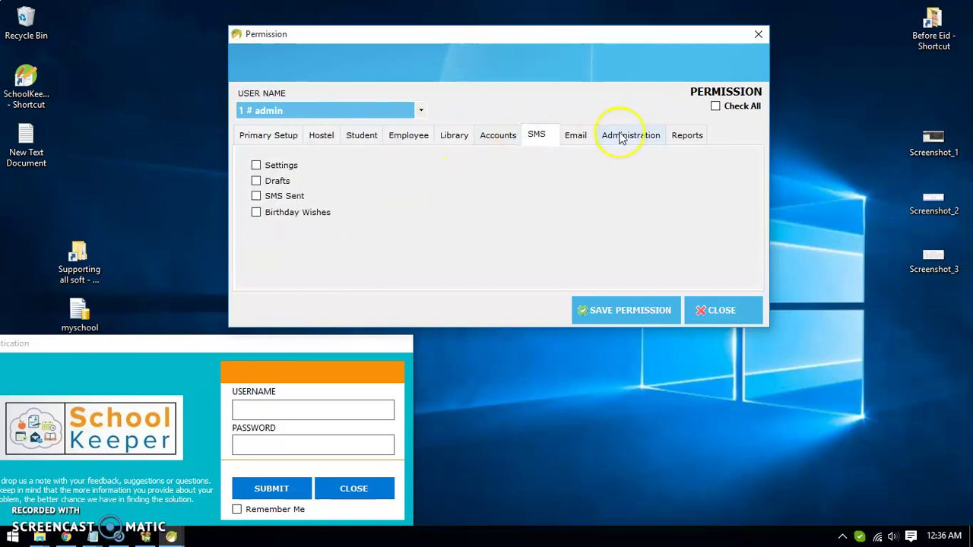
pyautogui.click(498, 135)
pyautogui.click(654, 135)
pyautogui.click(704, 135)
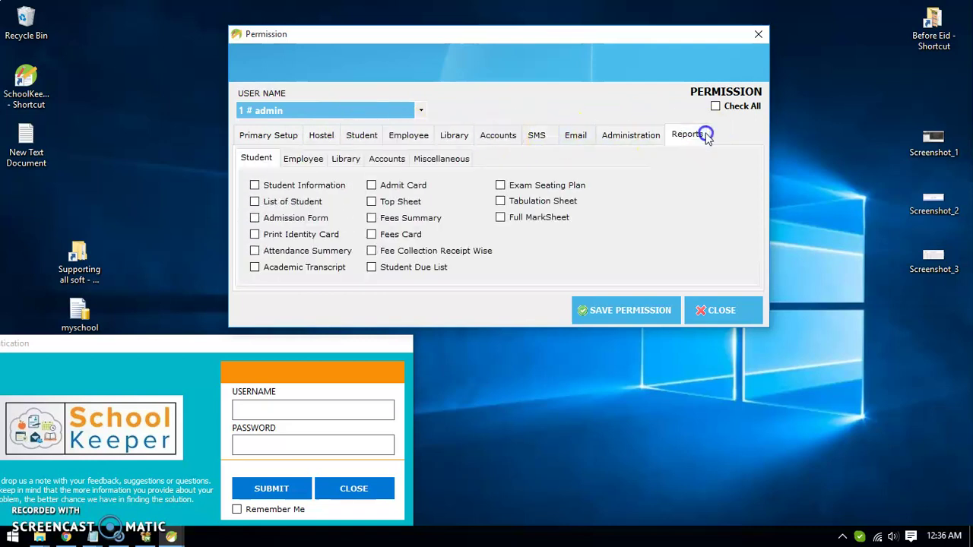
# Grant admin every permission with Check All, review the categories, save the permissions and close the Permission window.
pyautogui.click(270, 136)
pyautogui.click(715, 106)
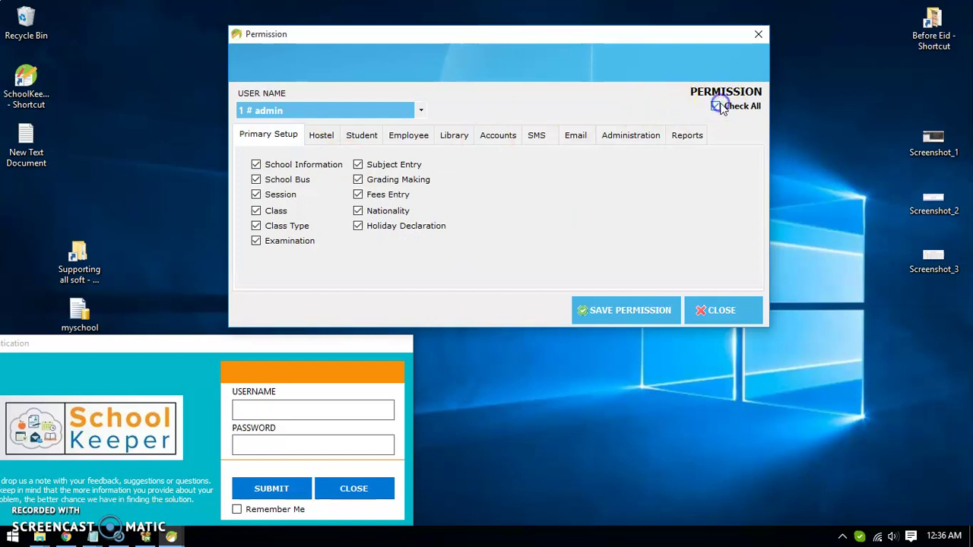
pyautogui.click(410, 136)
pyautogui.click(498, 135)
pyautogui.click(590, 137)
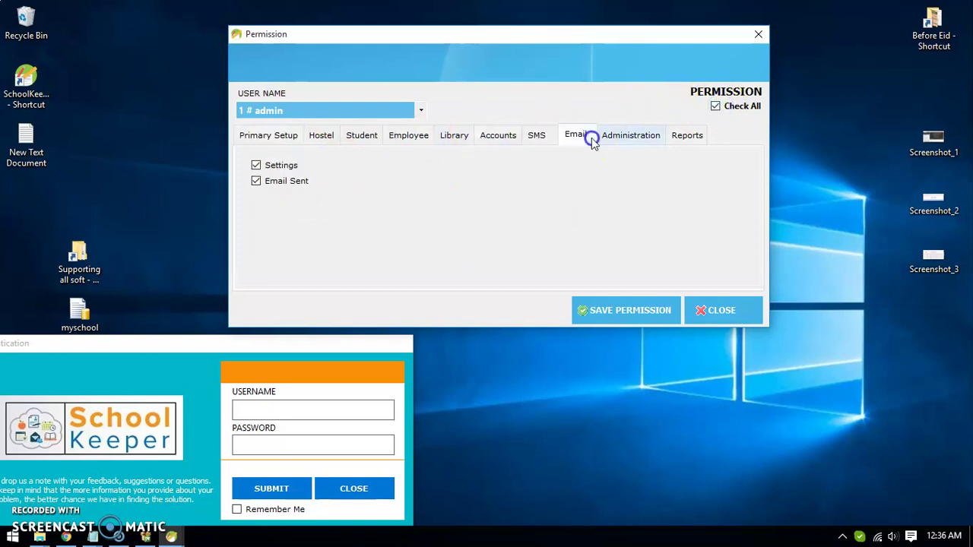
pyautogui.click(650, 137)
pyautogui.click(695, 142)
pyautogui.click(625, 309)
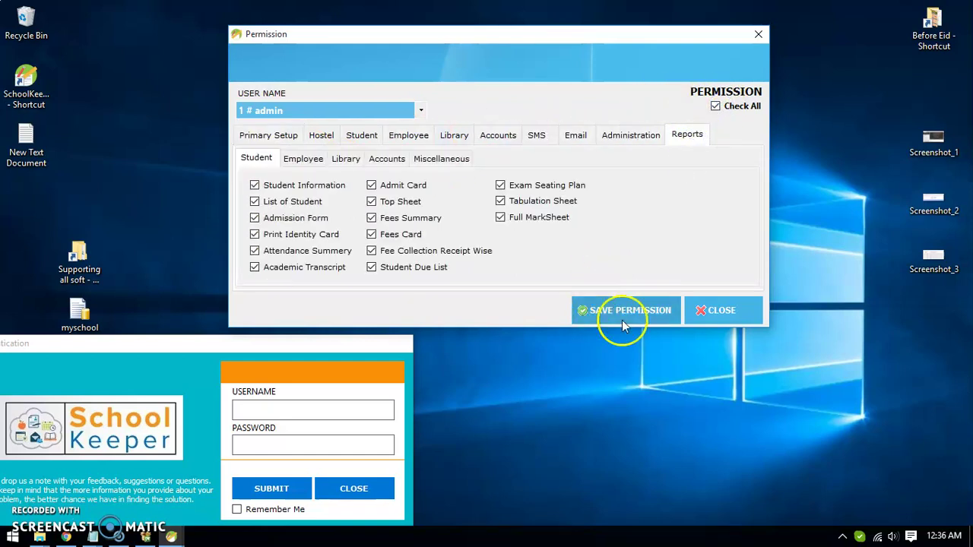
pyautogui.click(520, 320)
pyautogui.click(706, 311)
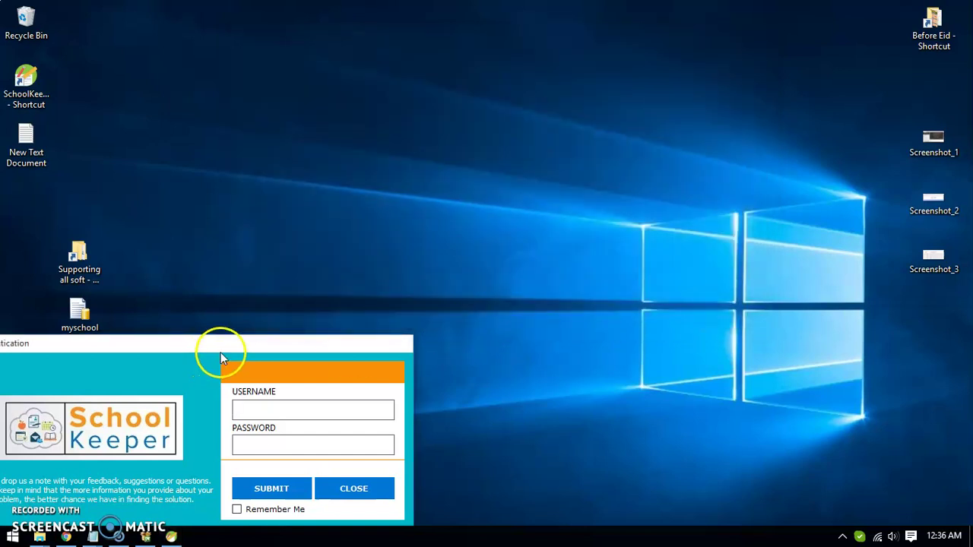
# Centre the Authentication window and try to log in as admin with the account password.
pyautogui.moveTo(219, 354); pyautogui.dragTo(464, 142)
pyautogui.click(492, 200)
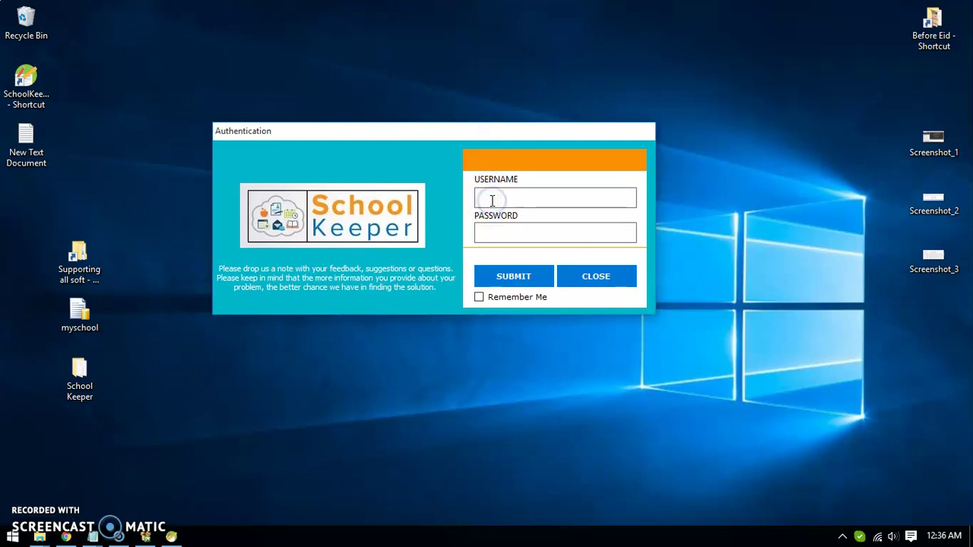
pyautogui.click(567, 237)
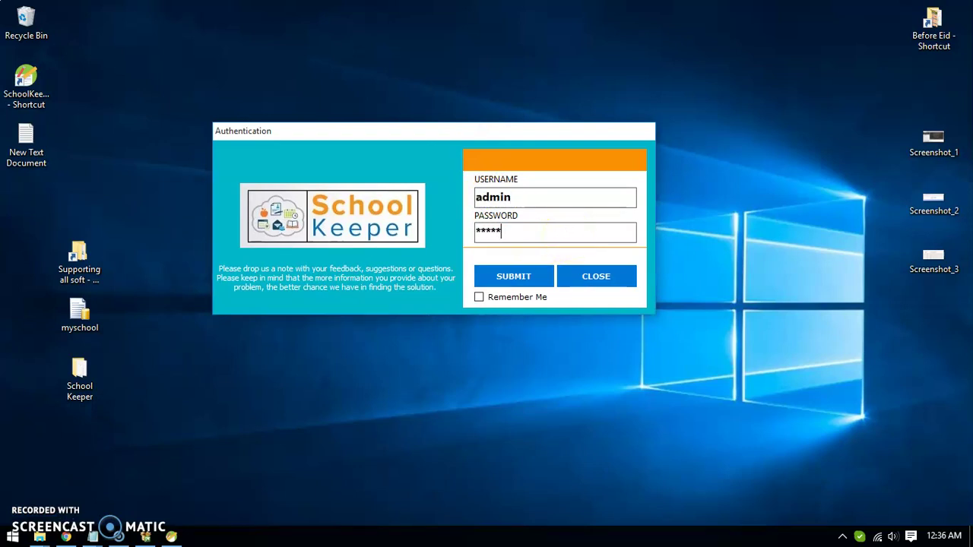
pyautogui.click(547, 276)
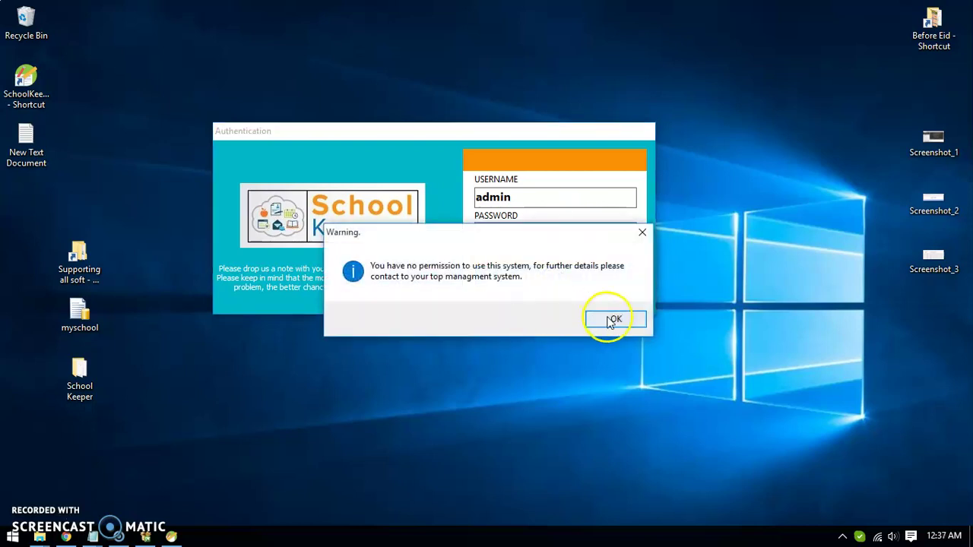
pyautogui.click(610, 320)
# Re-enter the account password for admin, enable Remember Me and submit the login.
pyautogui.click(501, 229)
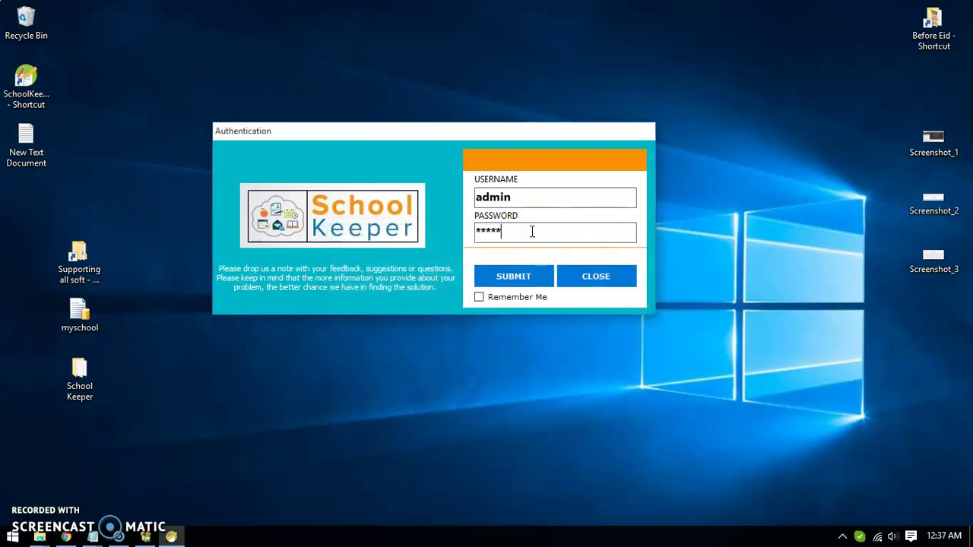
pyautogui.click(511, 297)
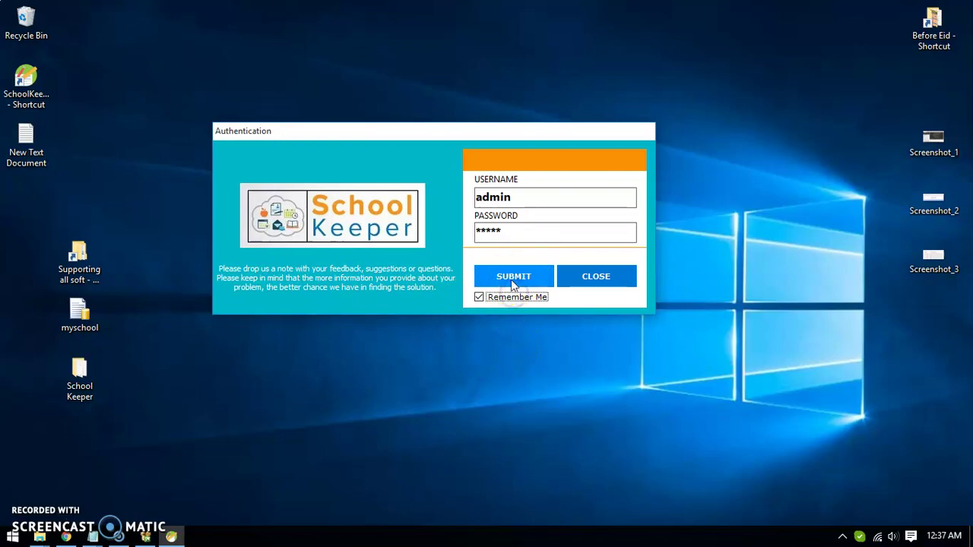
pyautogui.click(515, 275)
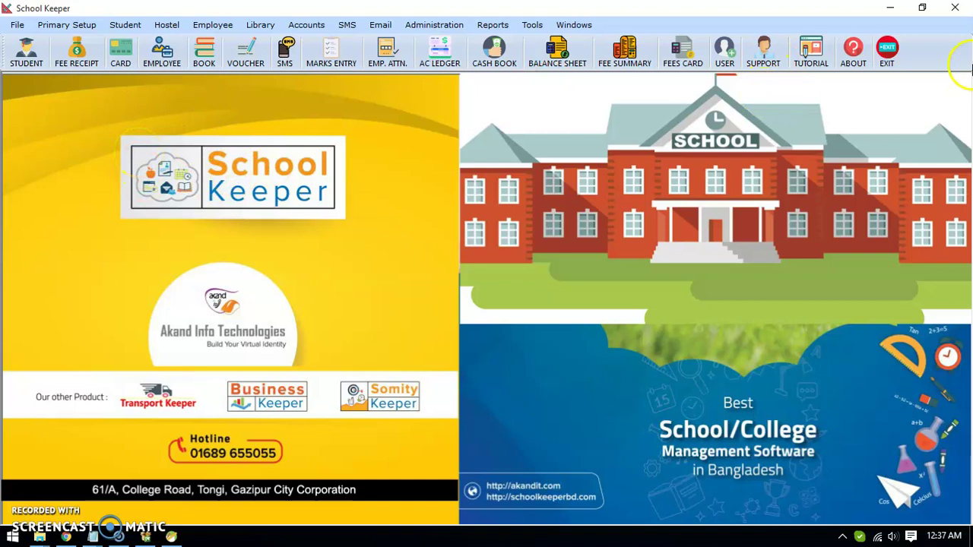
# Log out admin and quit School Keeper.
pyautogui.click(886, 65)
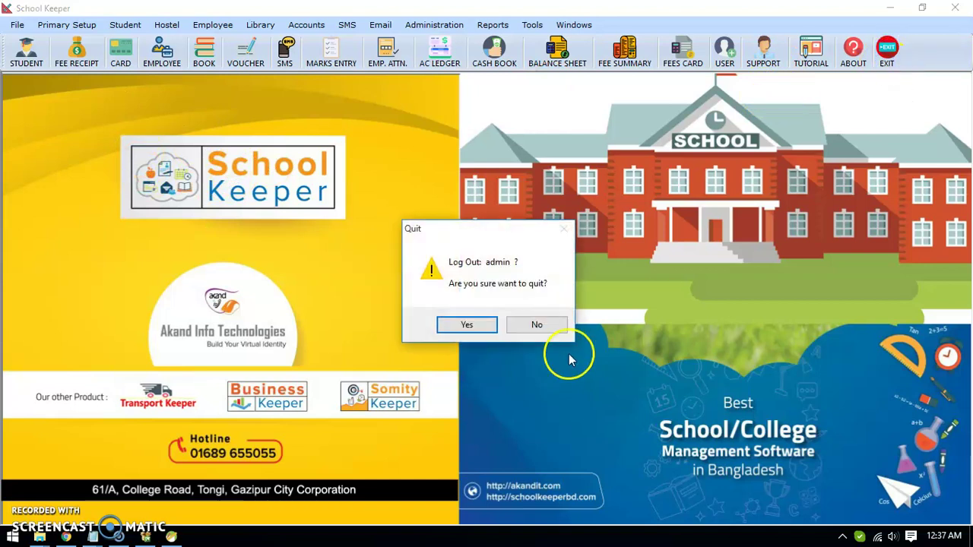
pyautogui.click(469, 325)
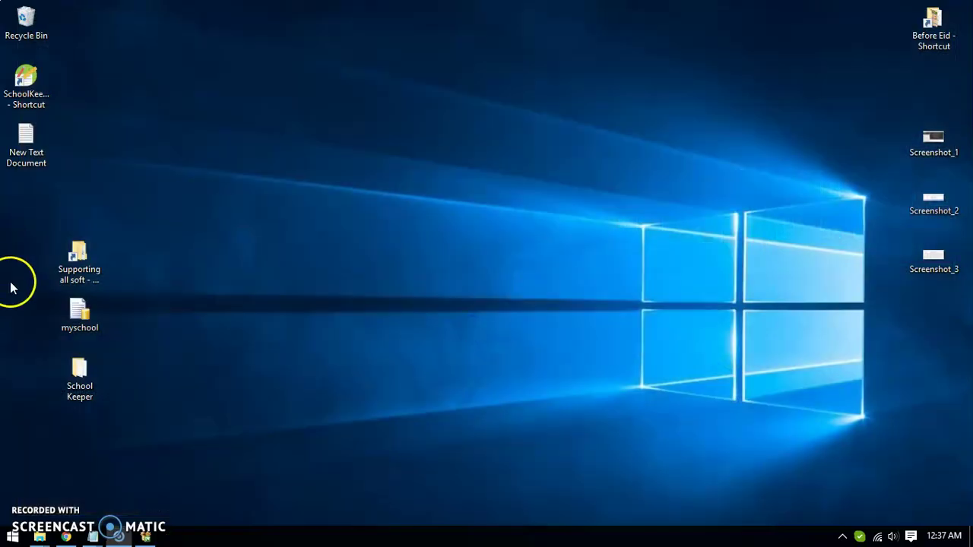
pyautogui.rightClick(190, 130)
pyautogui.click(273, 172)
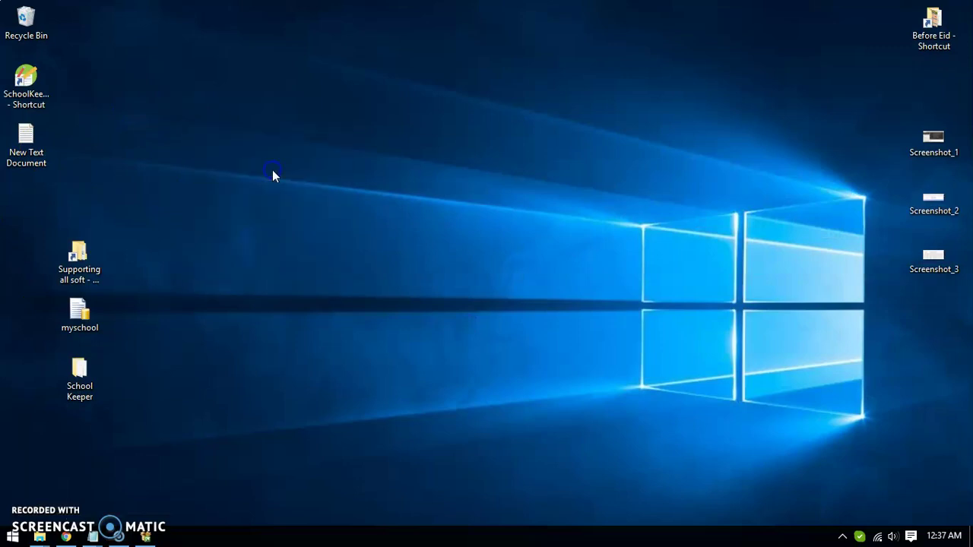
pyautogui.moveTo(191, 240); pyautogui.dragTo(45, 445)
pyautogui.click(243, 311)
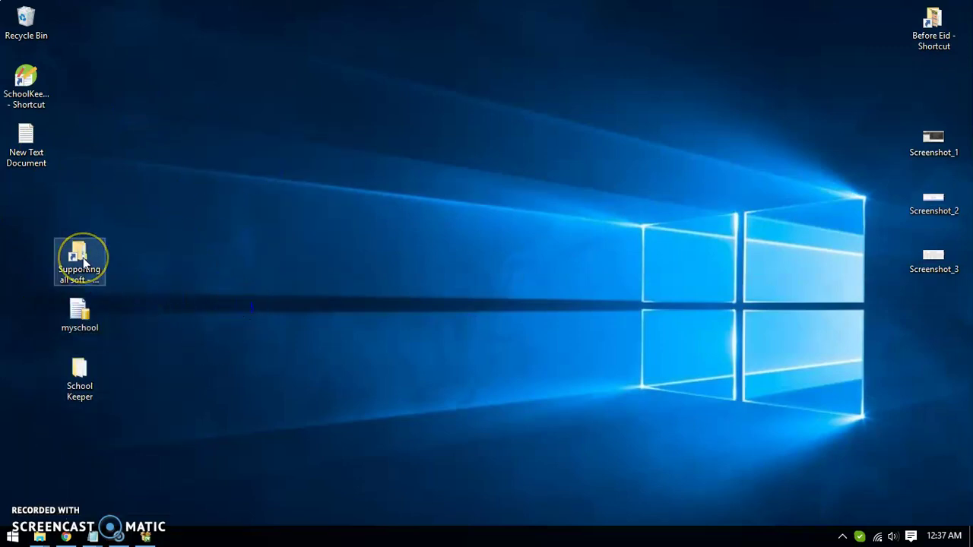
pyautogui.click(255, 172)
pyautogui.rightClick(255, 172)
pyautogui.click(315, 210)
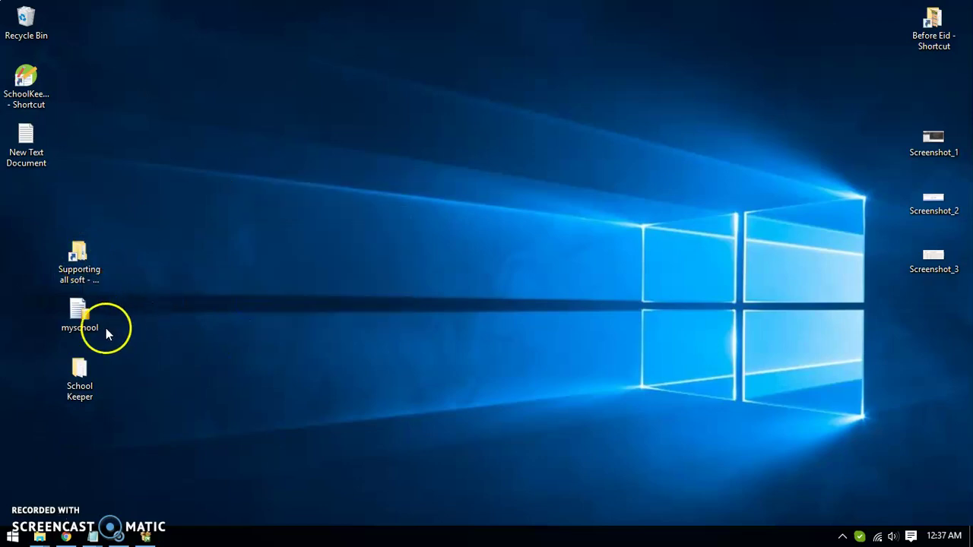
# Open the School Keeper folder on the desktop to view its program files, close it and refresh the desktop.
pyautogui.click(73, 379)
pyautogui.doubleClick(73, 379)
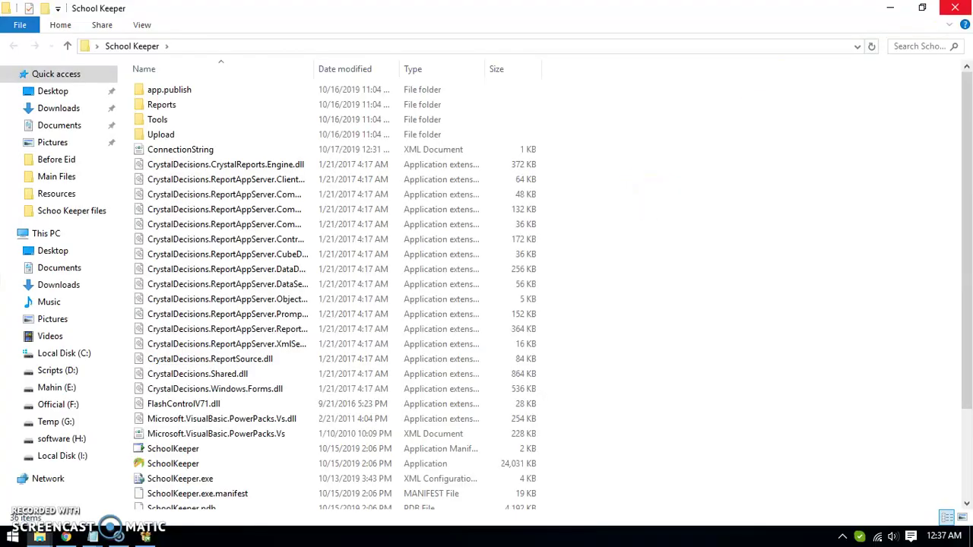
pyautogui.click(955, 7)
pyautogui.rightClick(176, 121)
pyautogui.click(241, 157)
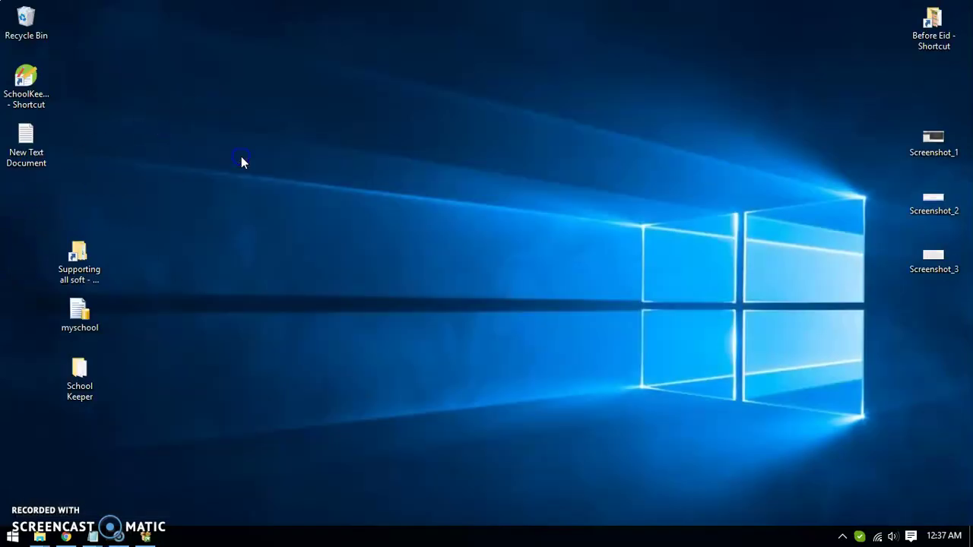